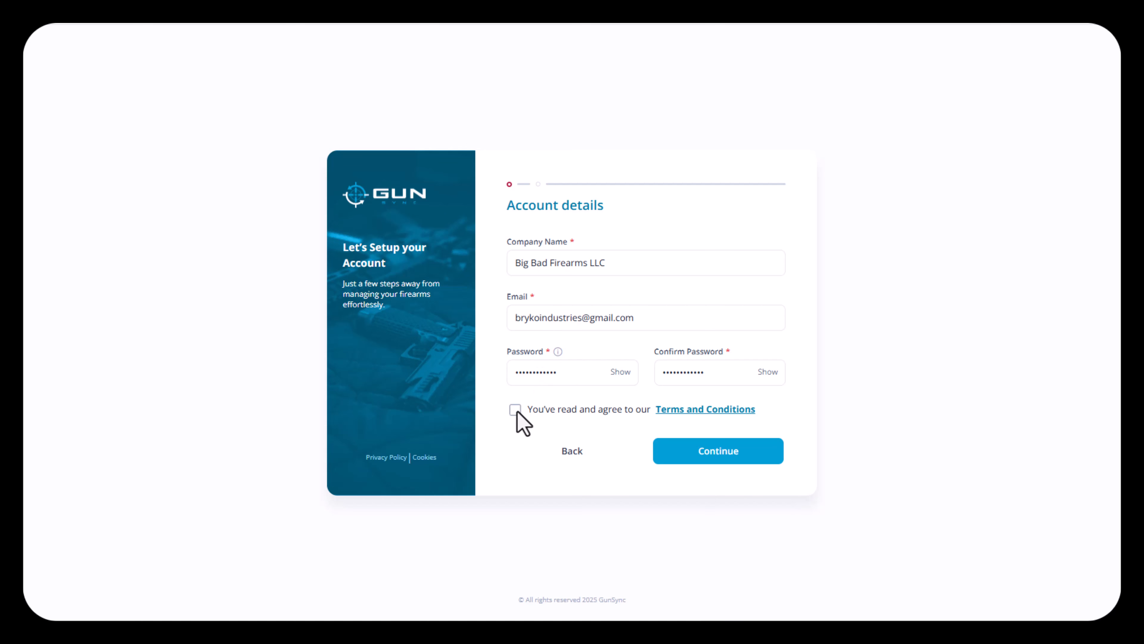
Agree to the Terms and Conditions, submit the account details, and verify the account with the emailed verification code
left_click(516, 410)
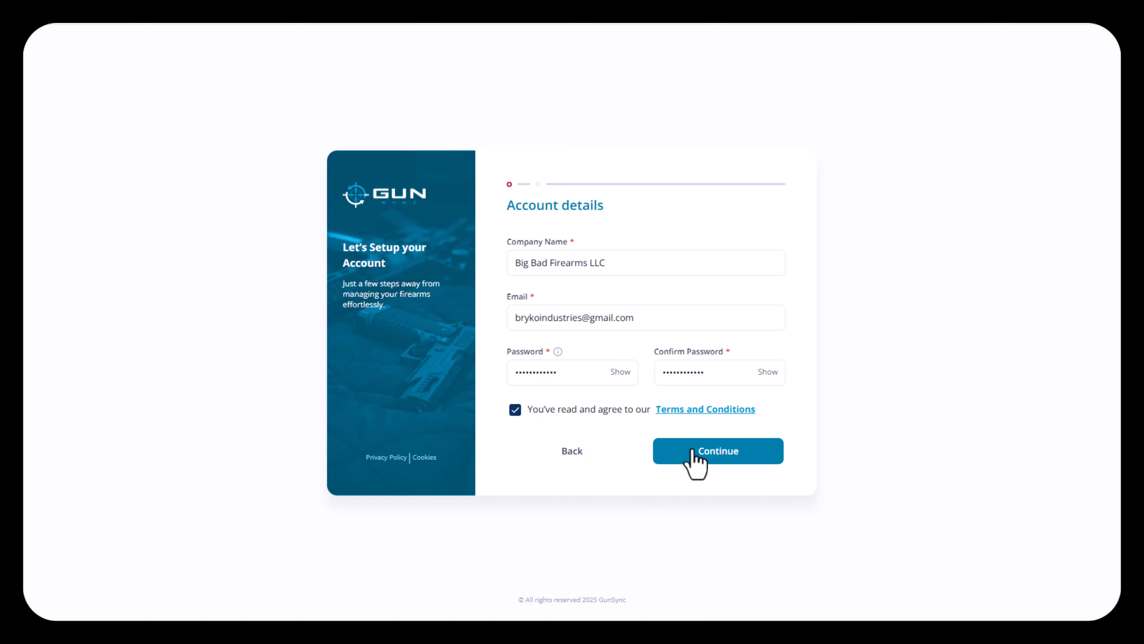
left_click(768, 459)
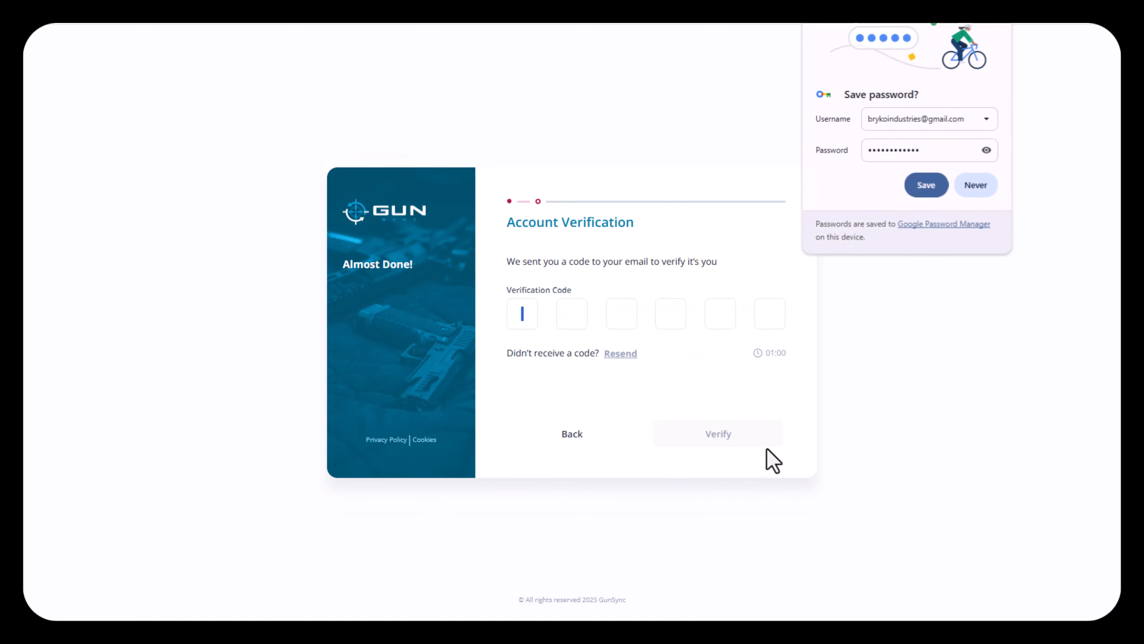
left_click(994, 14)
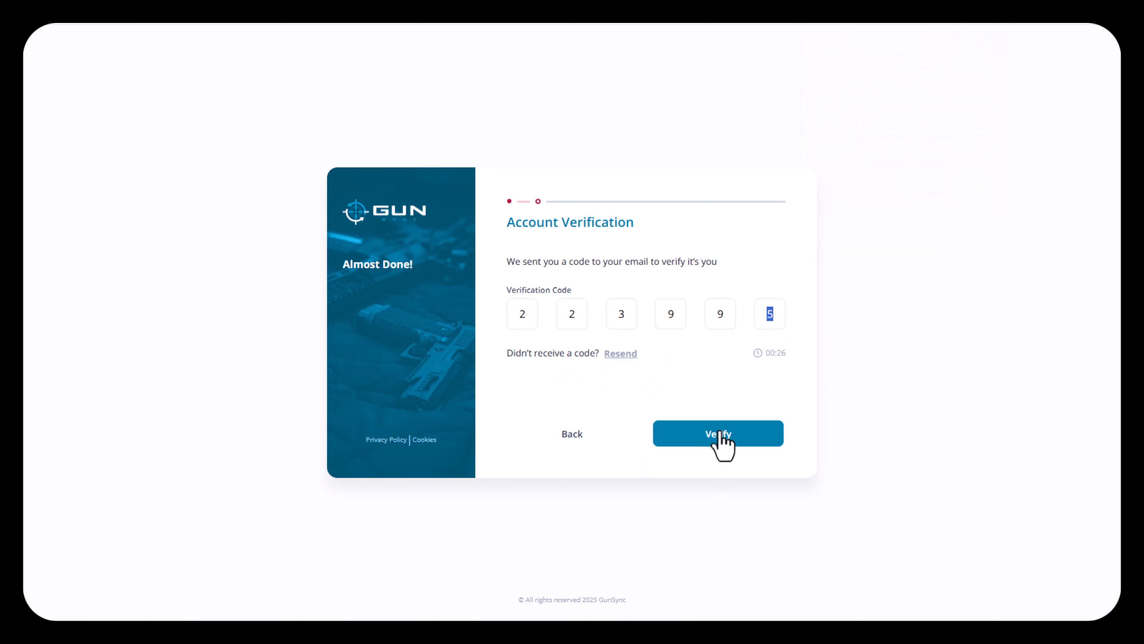
left_click(722, 434)
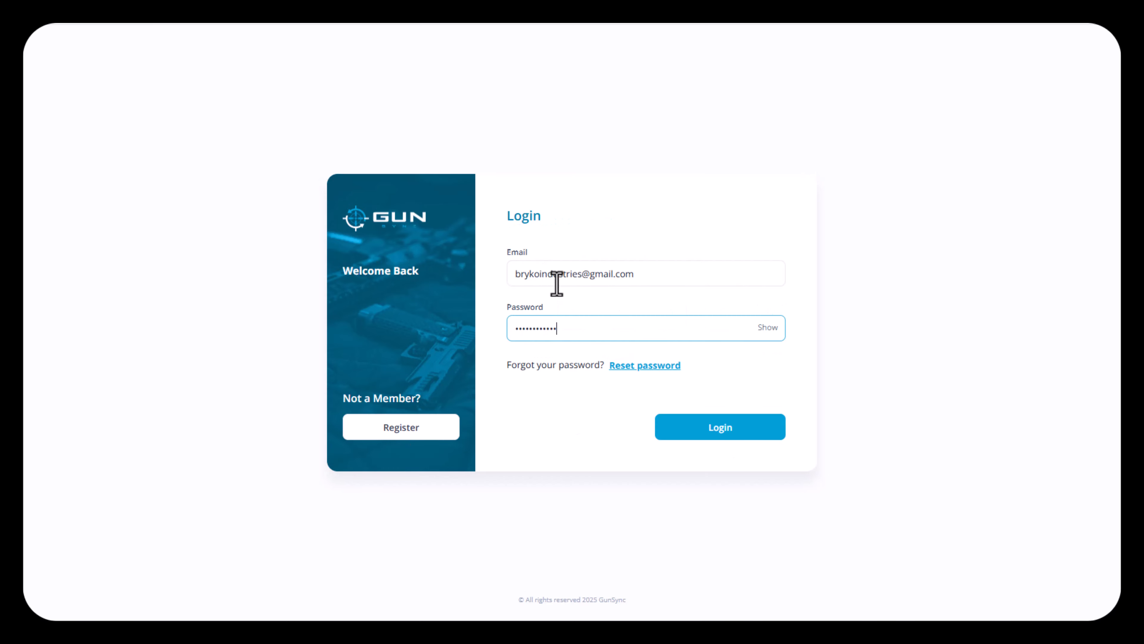
Log in with the account's email and password, and save the login in the browser
left_click(720, 431)
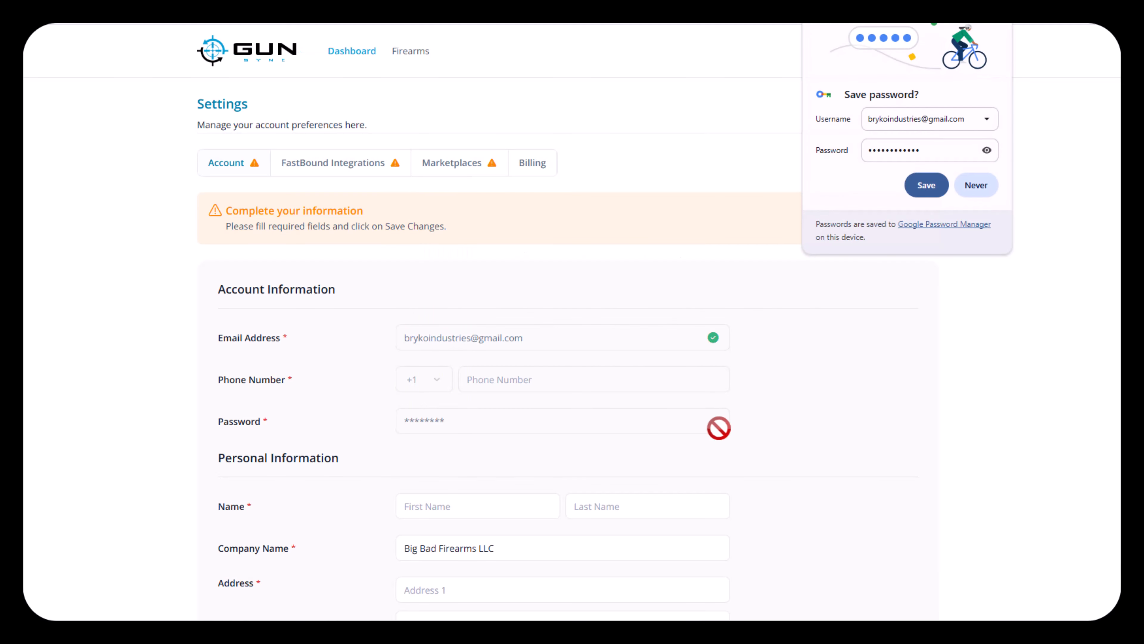
left_click(927, 186)
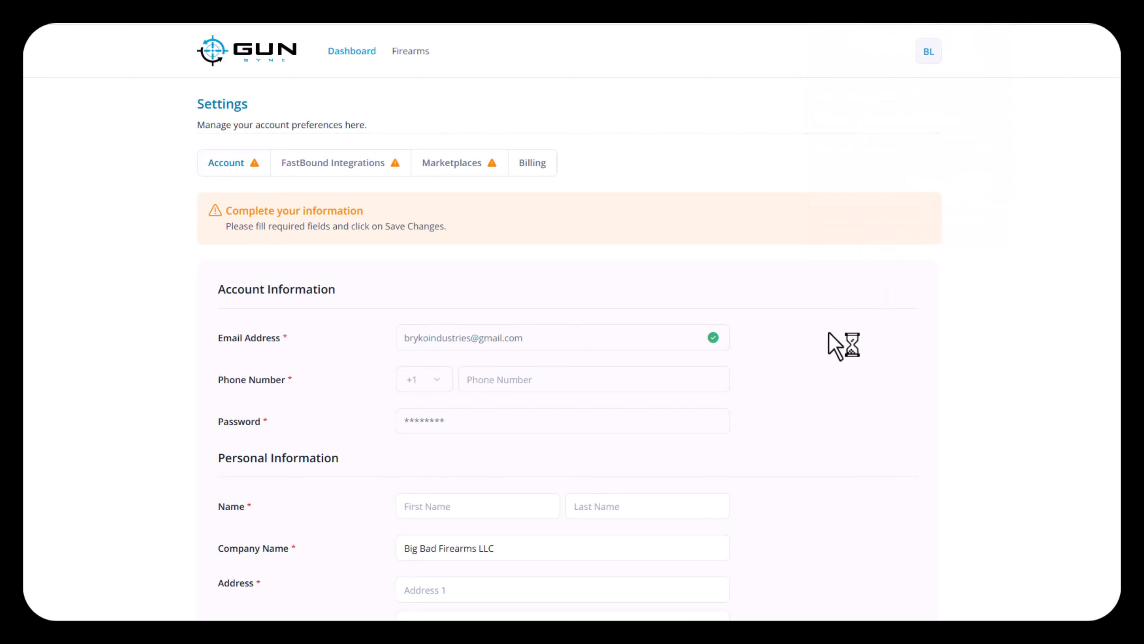
Review the required account and personal information fields in the account settings
scroll(768, 334, "down", 4)
scroll(575, 506, "down", 1)
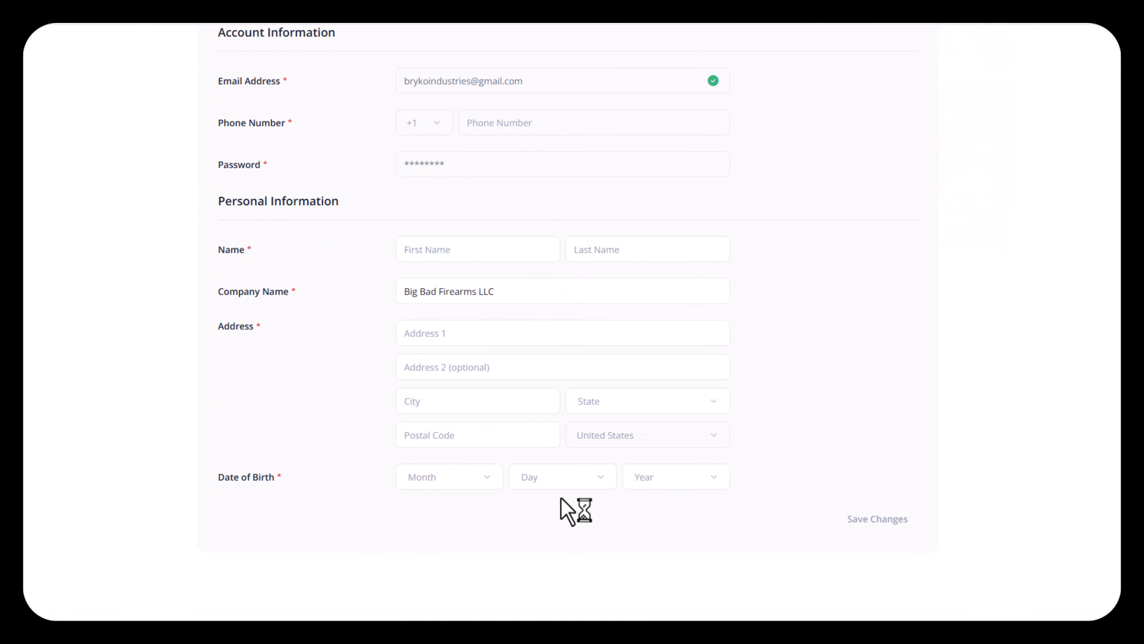
scroll(599, 292, "up", 5)
Open the form for linking a FastBound account, check its email, account number and API key fields, and cancel it
left_click(336, 164)
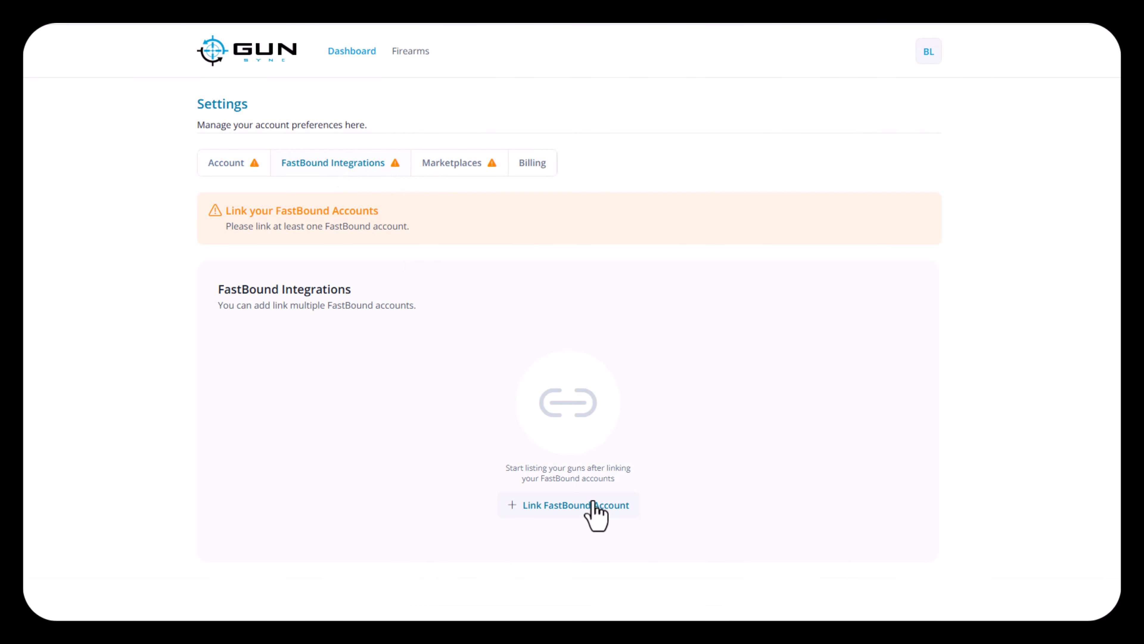
left_click(589, 515)
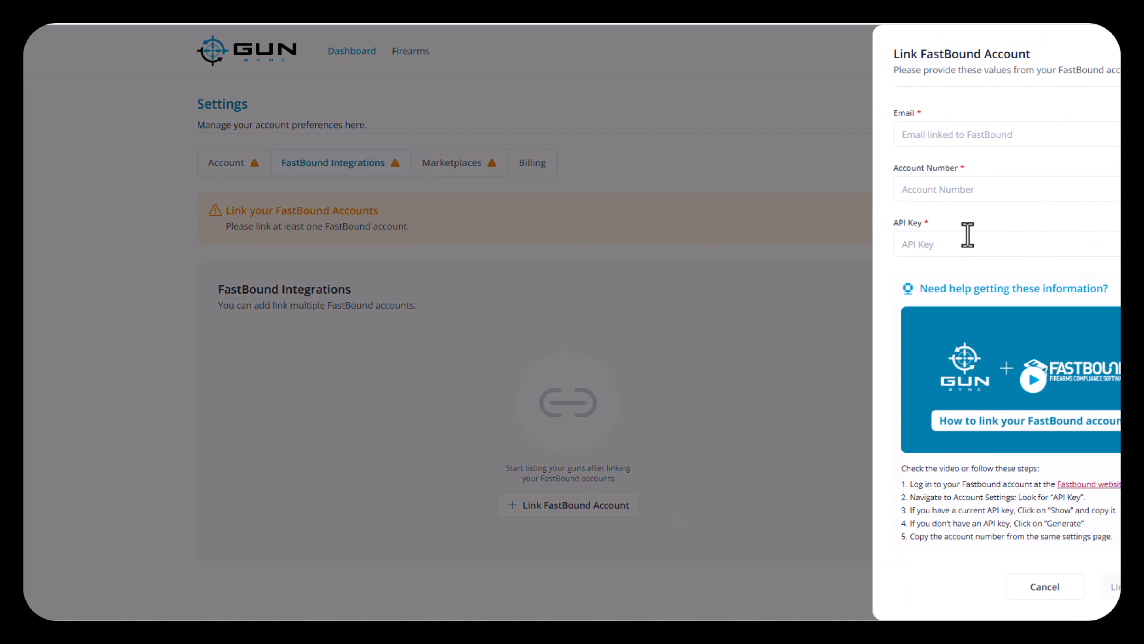
left_click(951, 134)
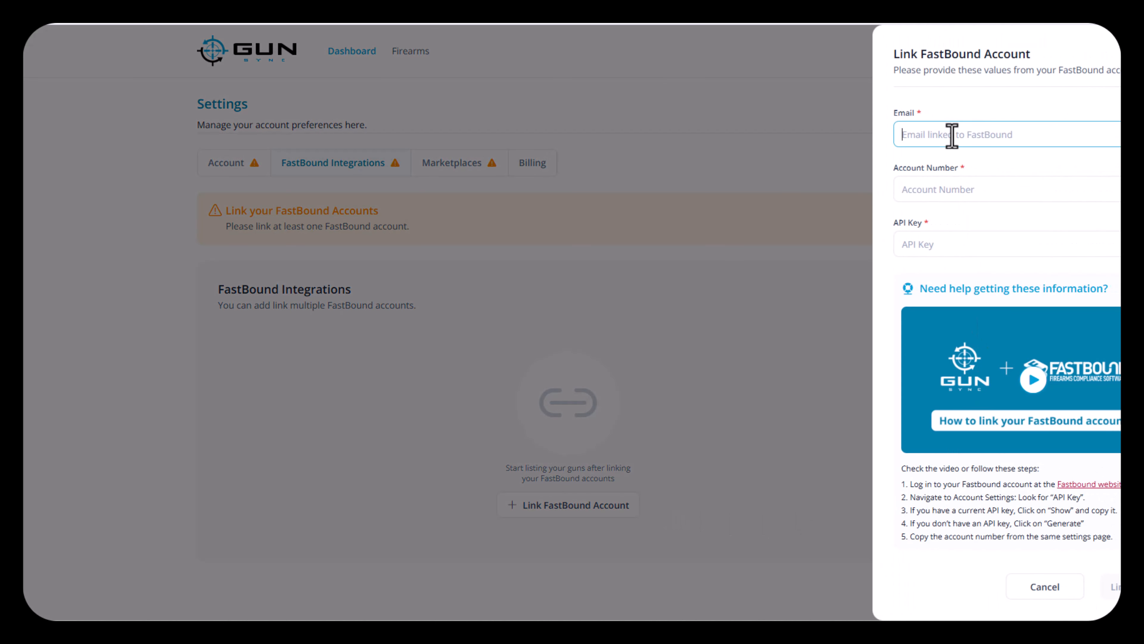
left_click(944, 194)
left_click(940, 270)
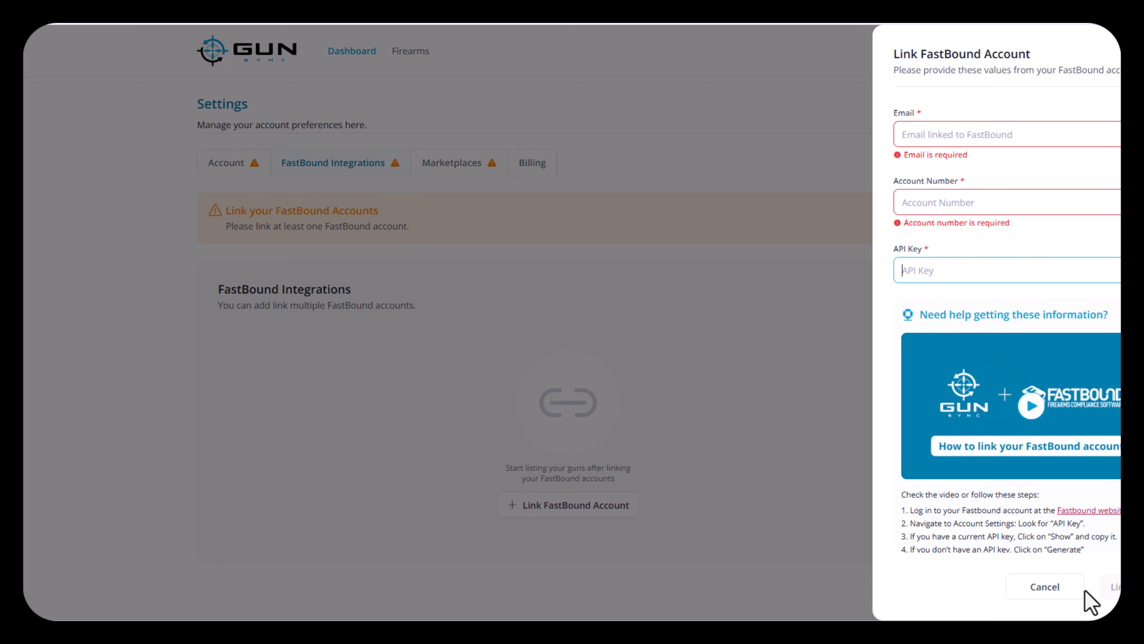
left_click(1044, 586)
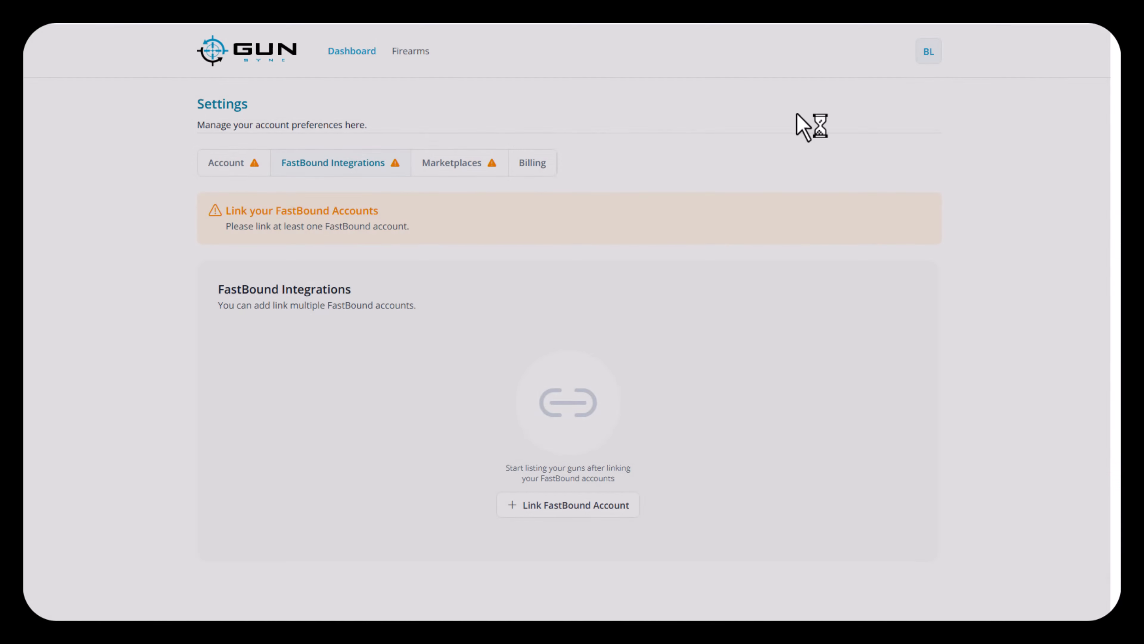
Open the form for linking a Gunbroker marketplace account, check its login fields, and cancel it
left_click(469, 163)
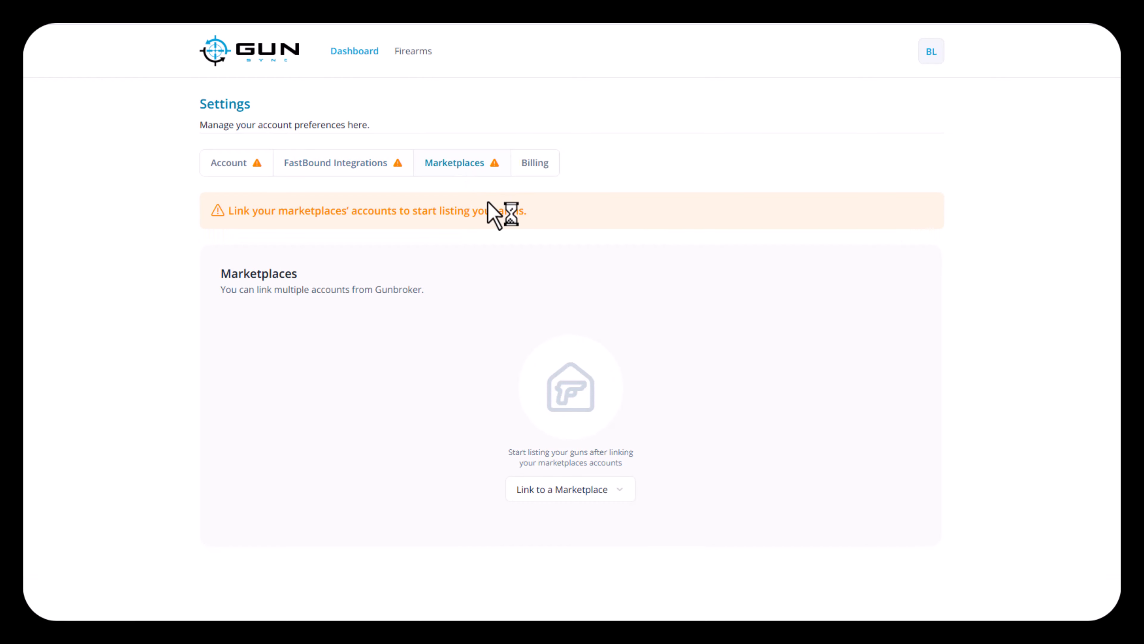
left_click(611, 486)
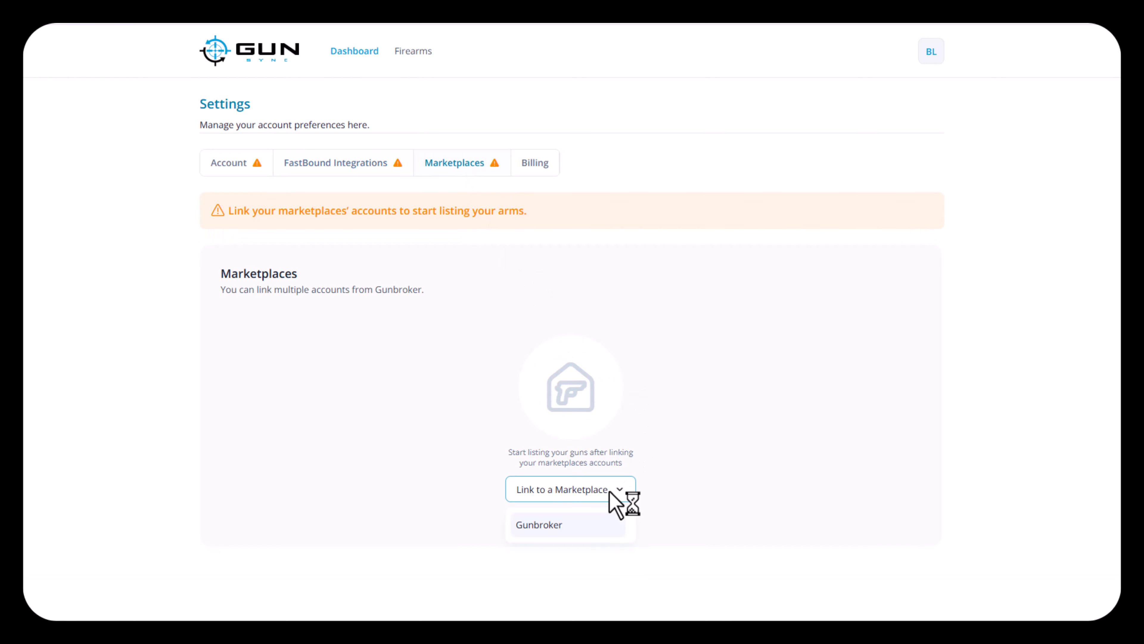
left_click(576, 531)
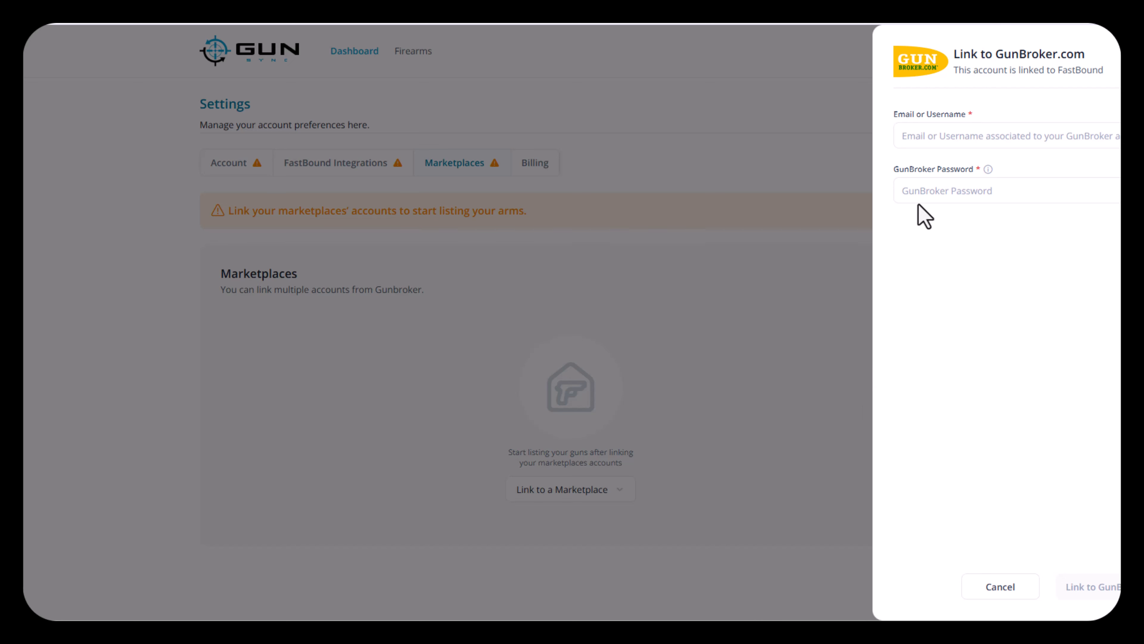
left_click(946, 141)
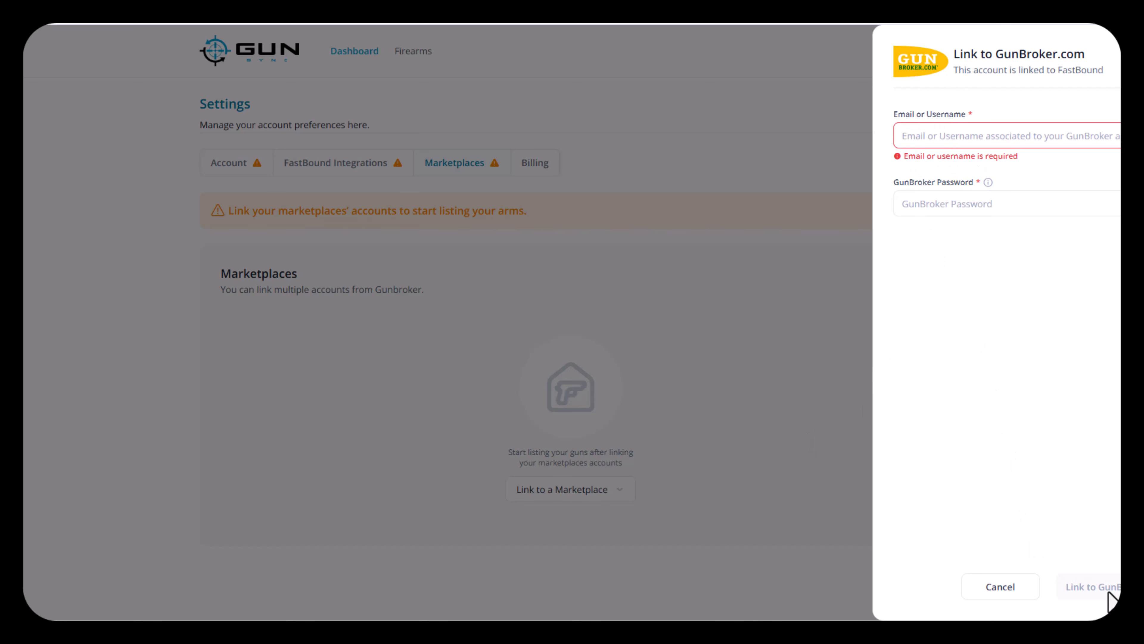
left_click(1009, 590)
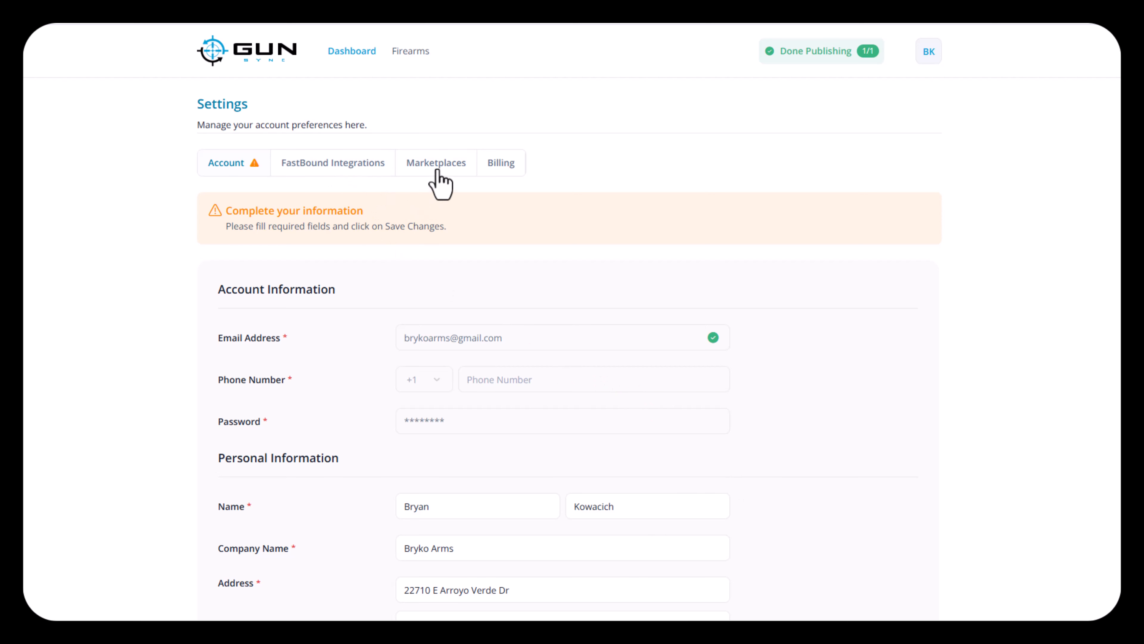
Review the account information and FFL details of the linked Bryko Arms FastBound account, and close them
left_click(333, 169)
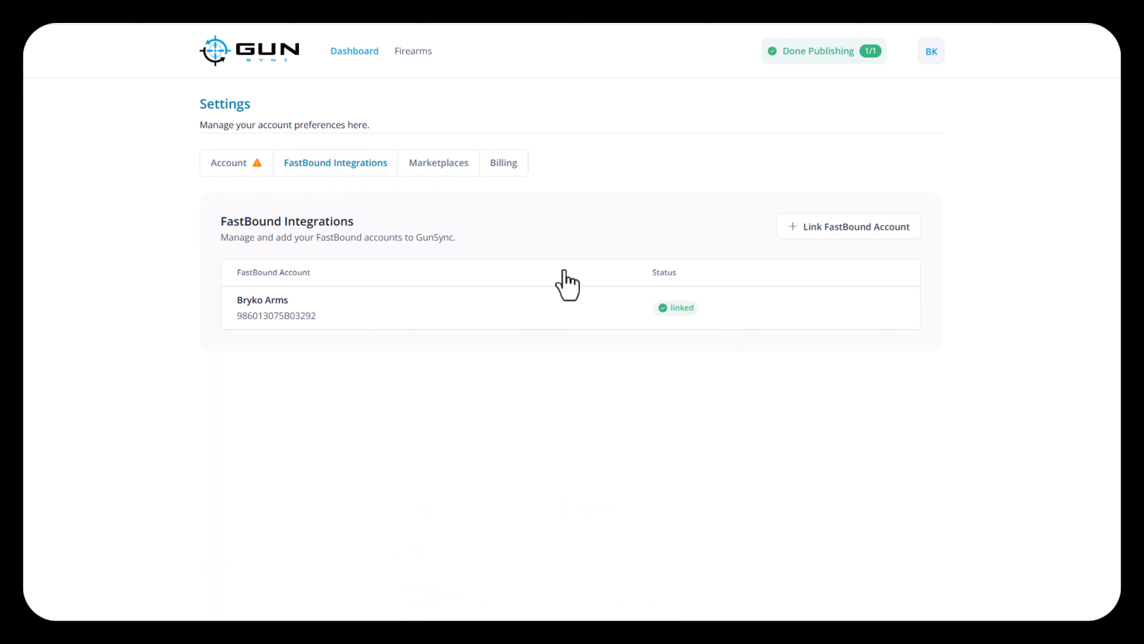
mouse_move(825, 328)
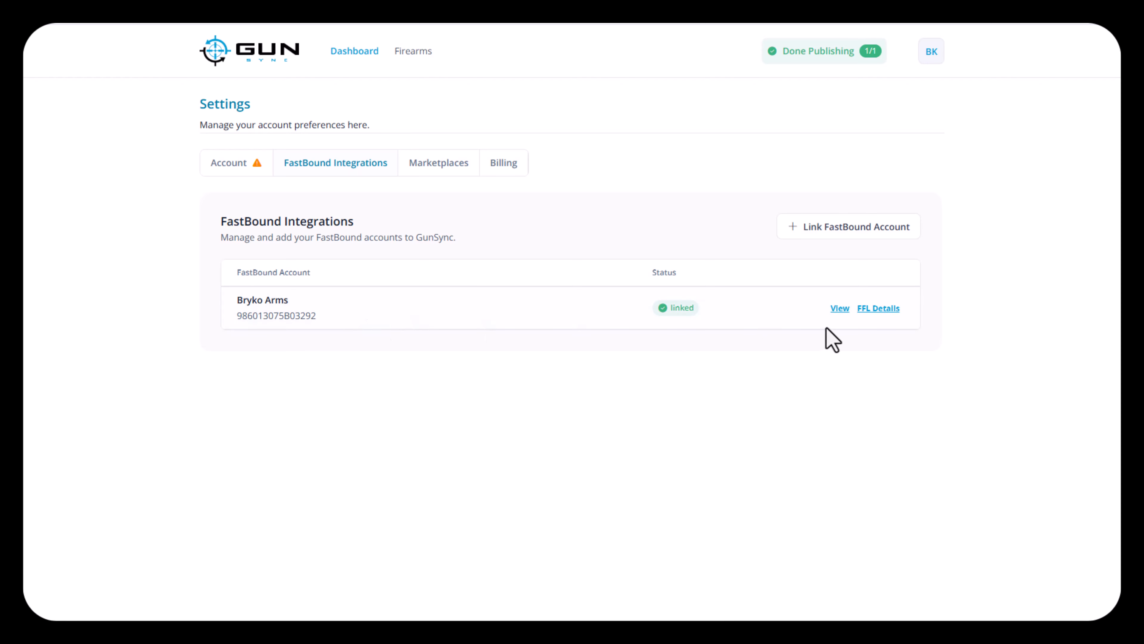
left_click(838, 310)
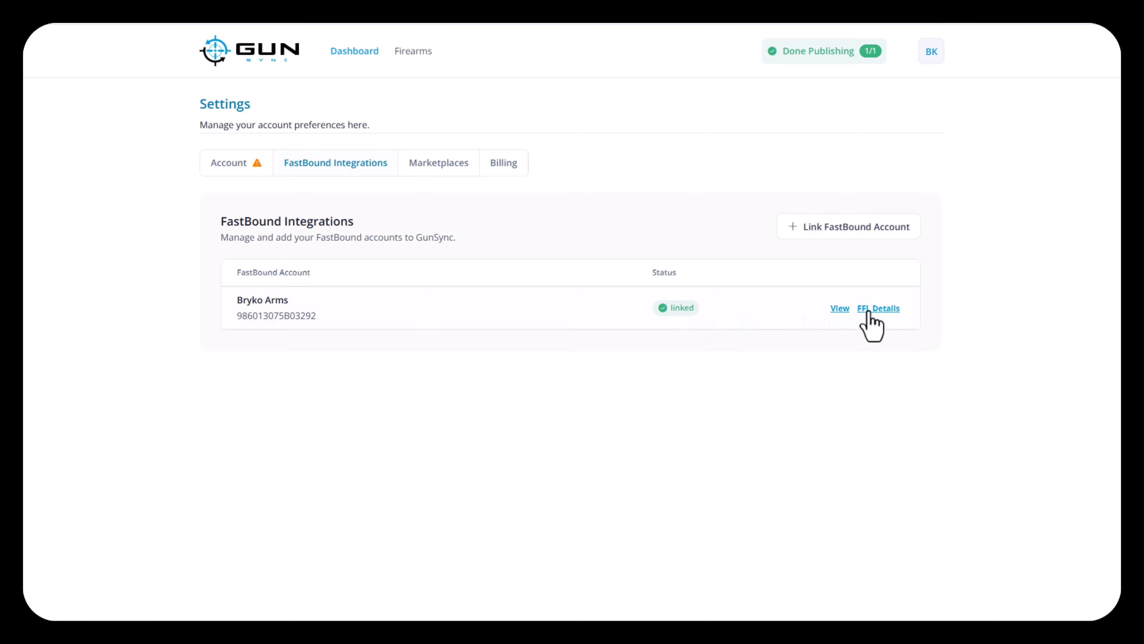
left_click(872, 310)
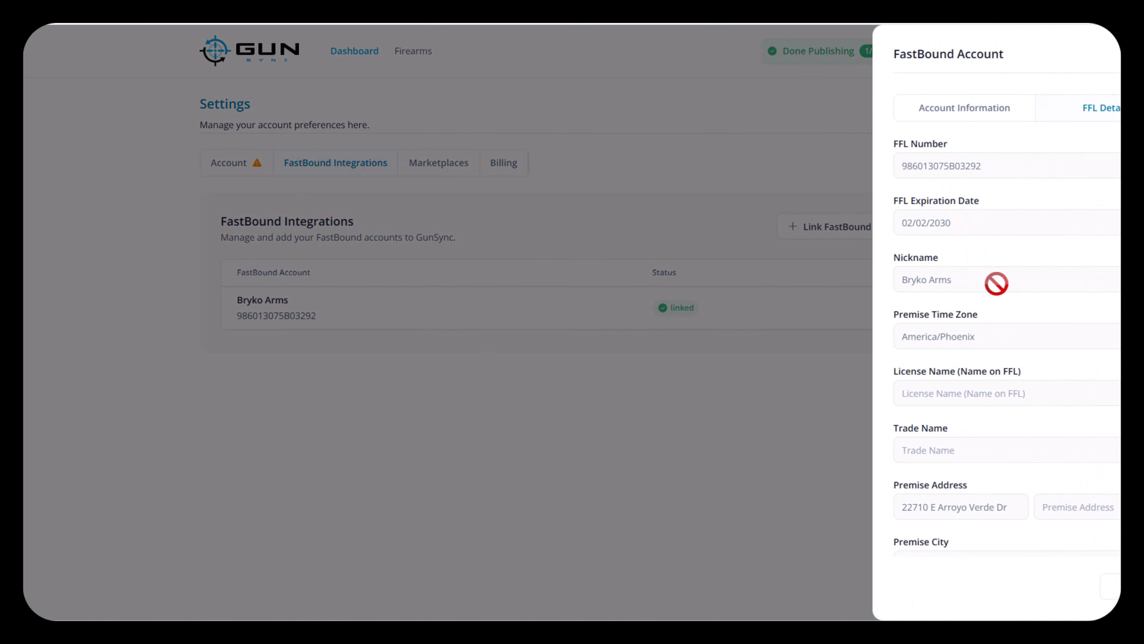
scroll(988, 319, "down", 4)
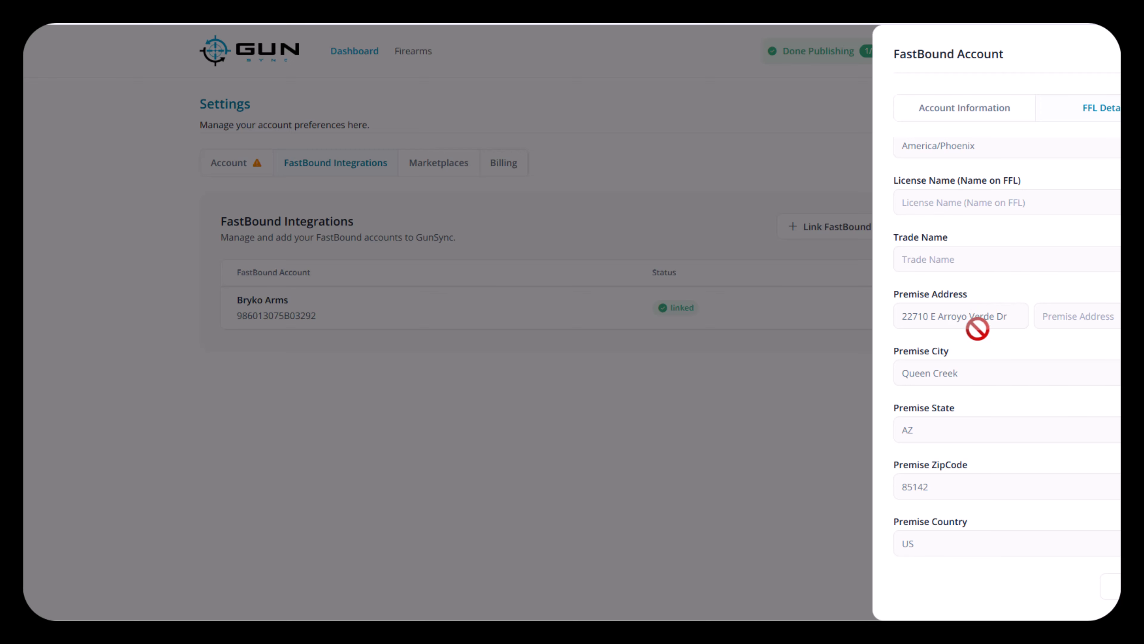
scroll(914, 399, "up", 4)
left_click(848, 409)
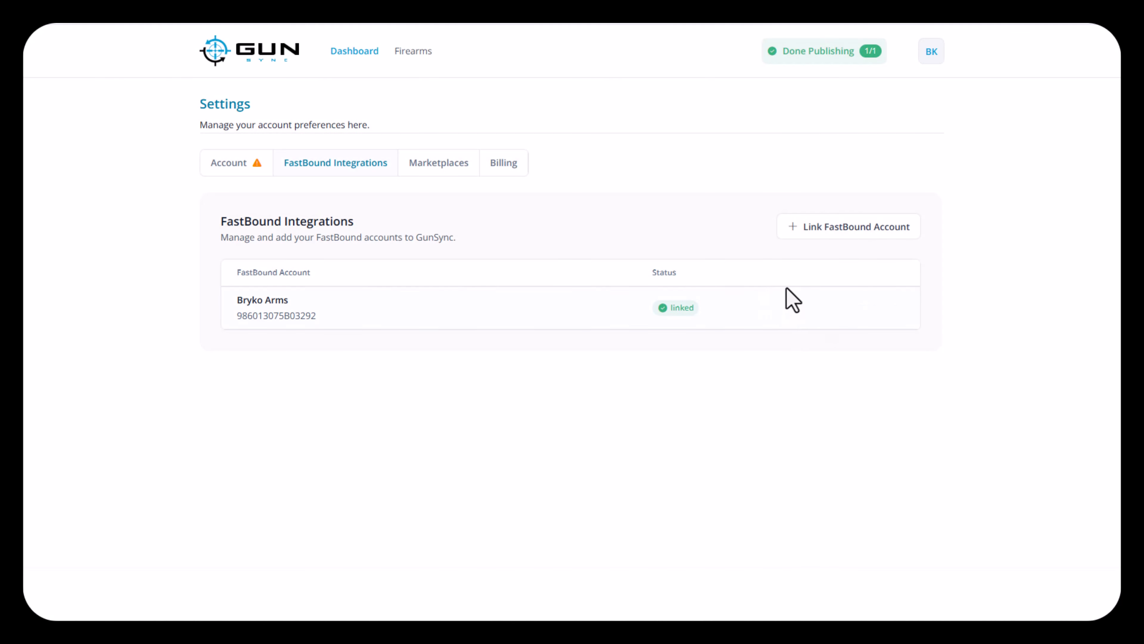
Check the default shipping profile options in the linked GunBroker account's settings, and close them without changes
left_click(446, 170)
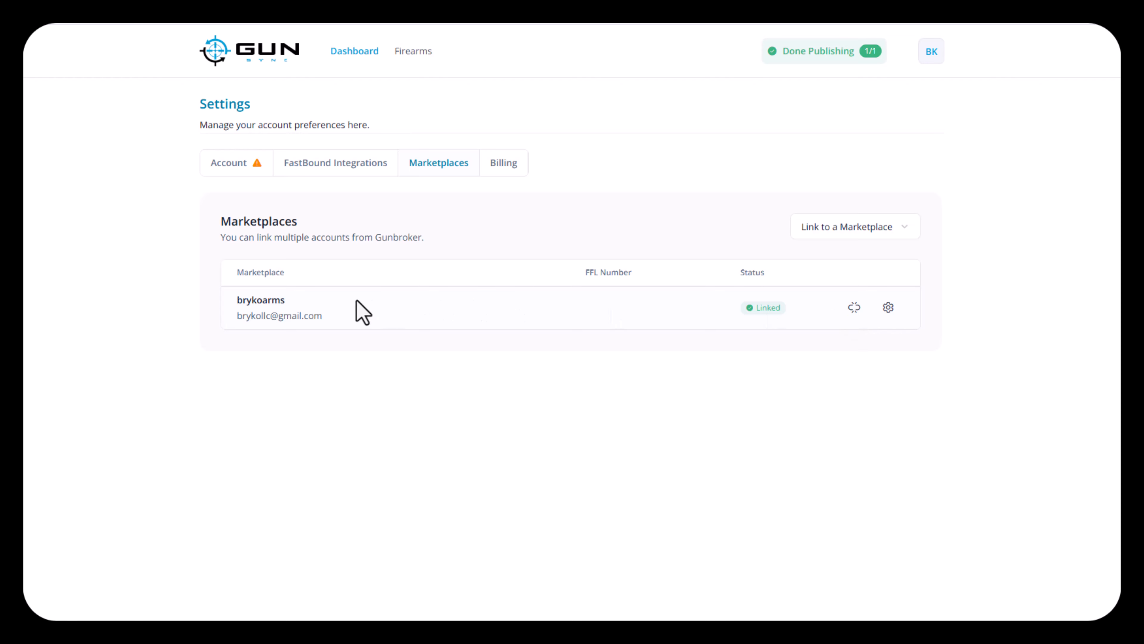
left_click(892, 311)
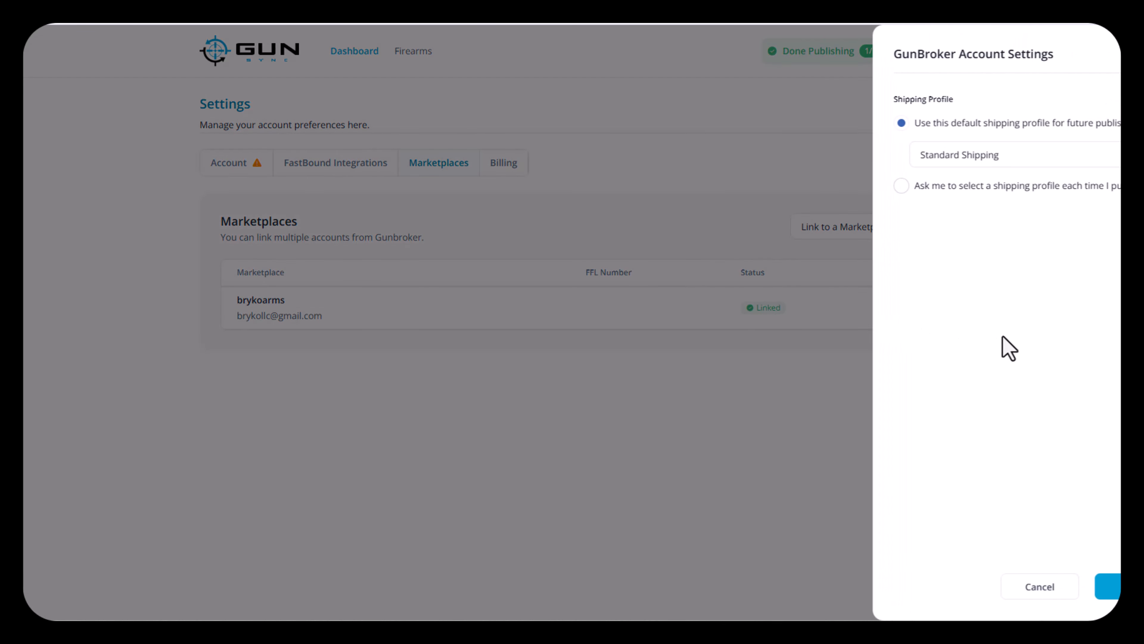
left_click(1032, 154)
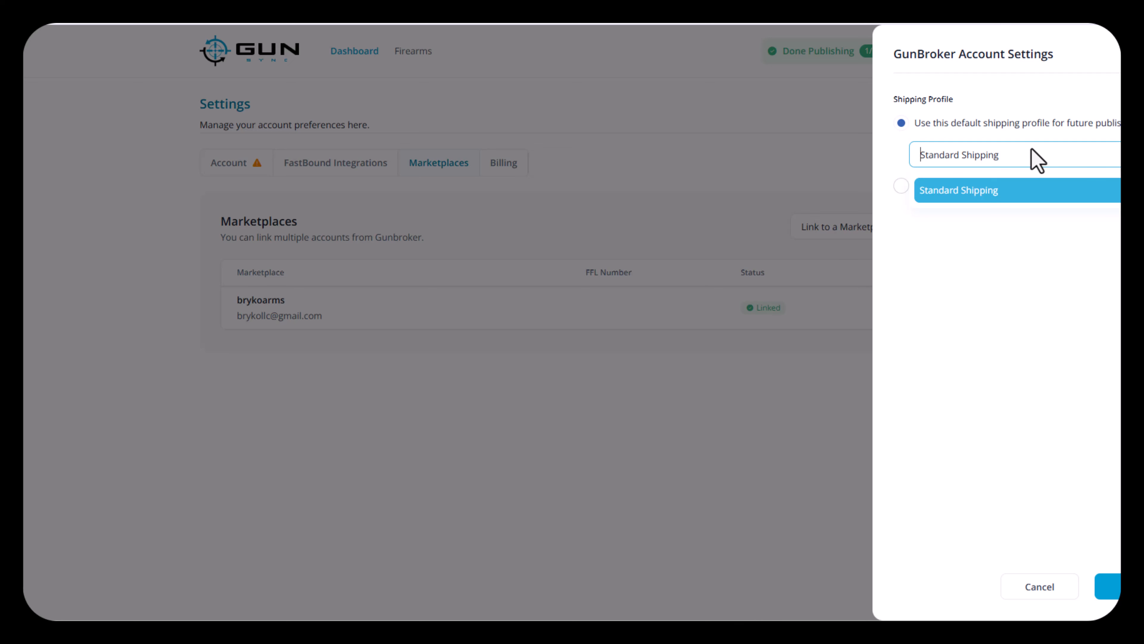
left_click(1032, 149)
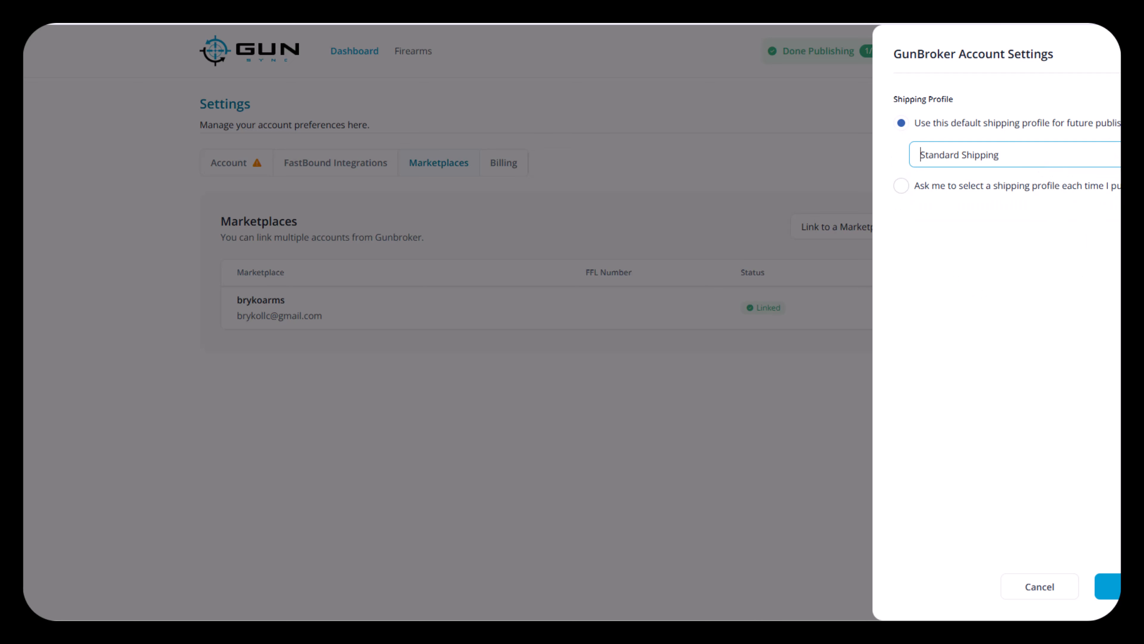
left_click(1140, 54)
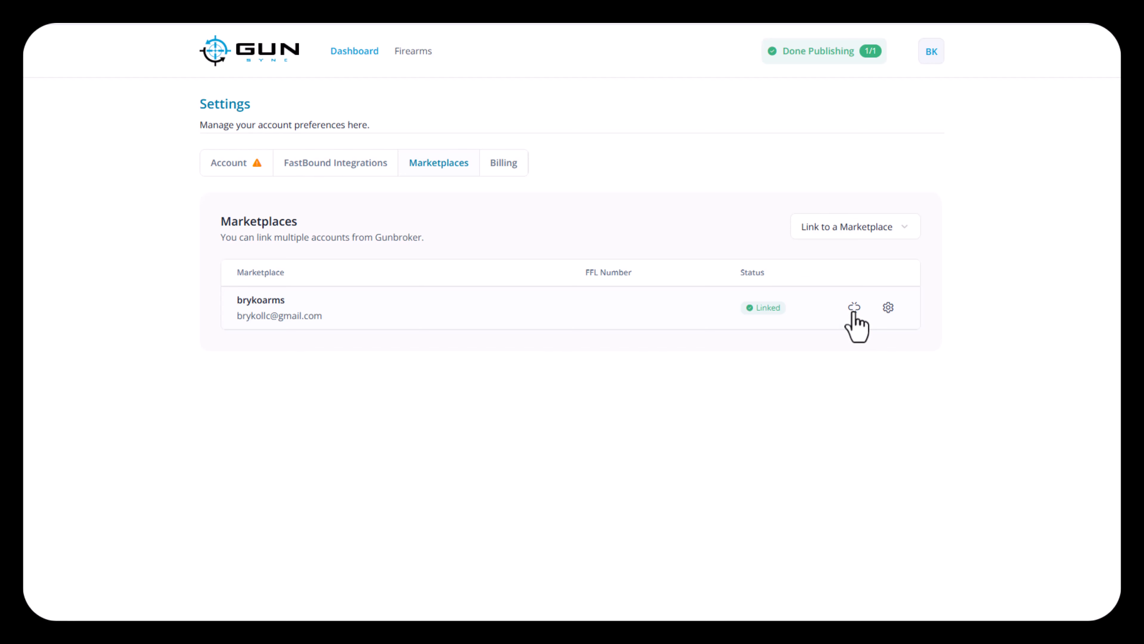
View the billing settings with their payment method, and return to the account settings
left_click(518, 165)
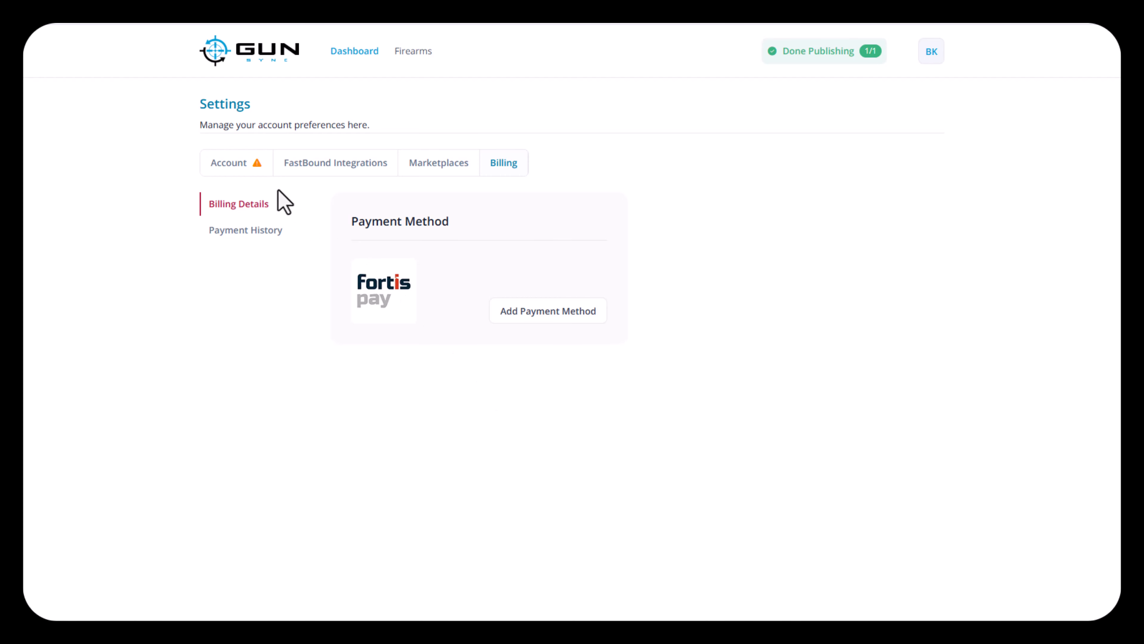
left_click(247, 165)
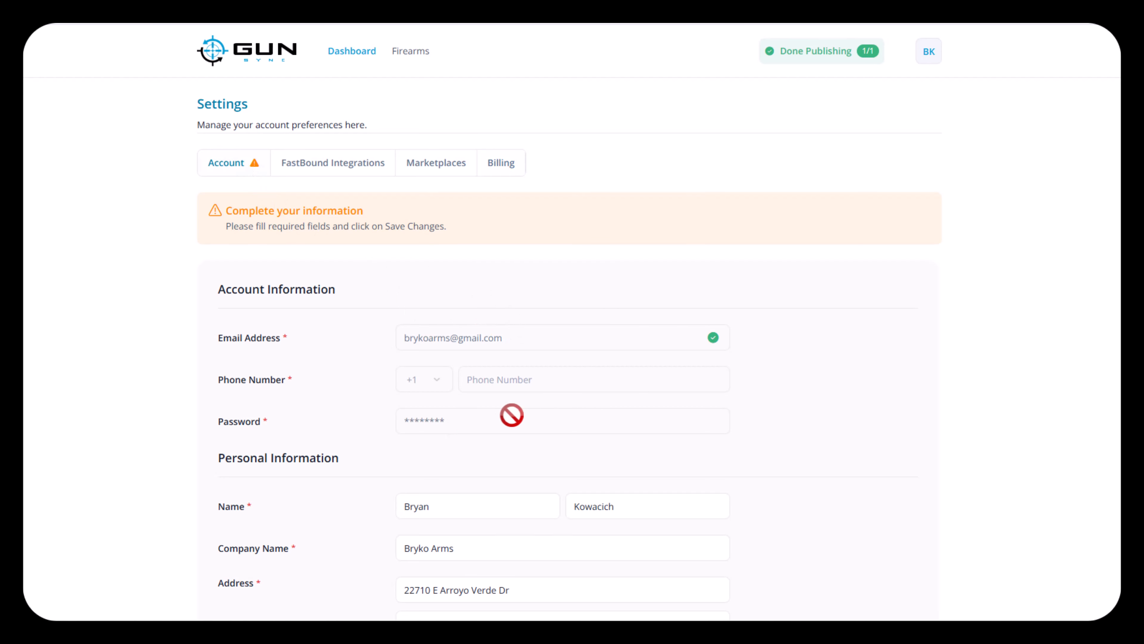
Look through the full firearms list and open the item details of the published SIG SAUER P226, serial P56334
left_click(409, 54)
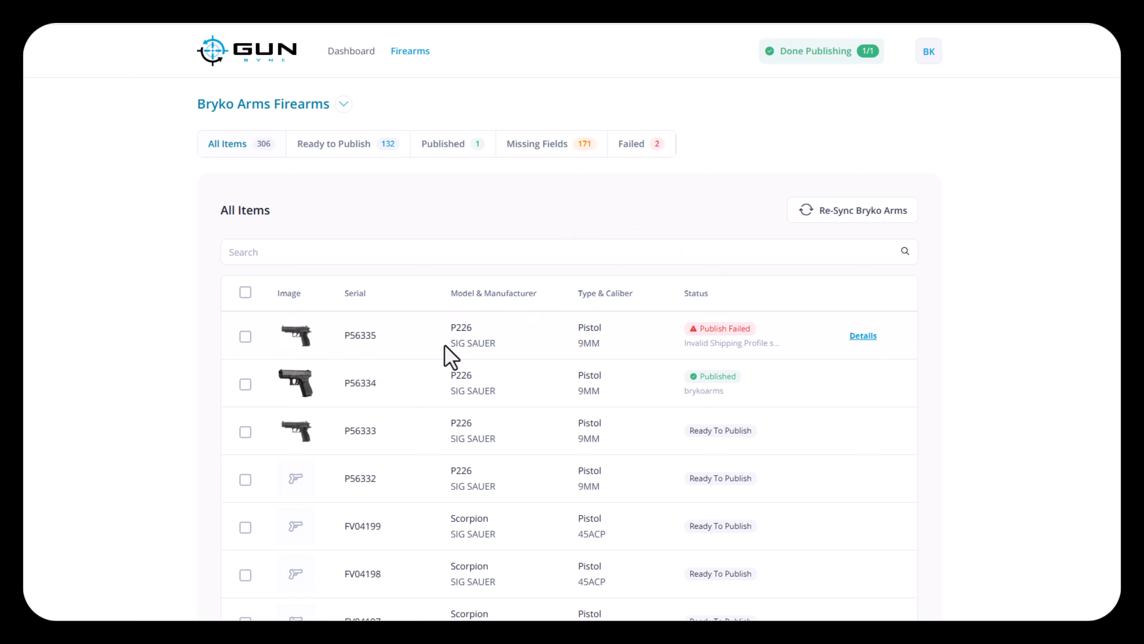
scroll(605, 334, "down", 3)
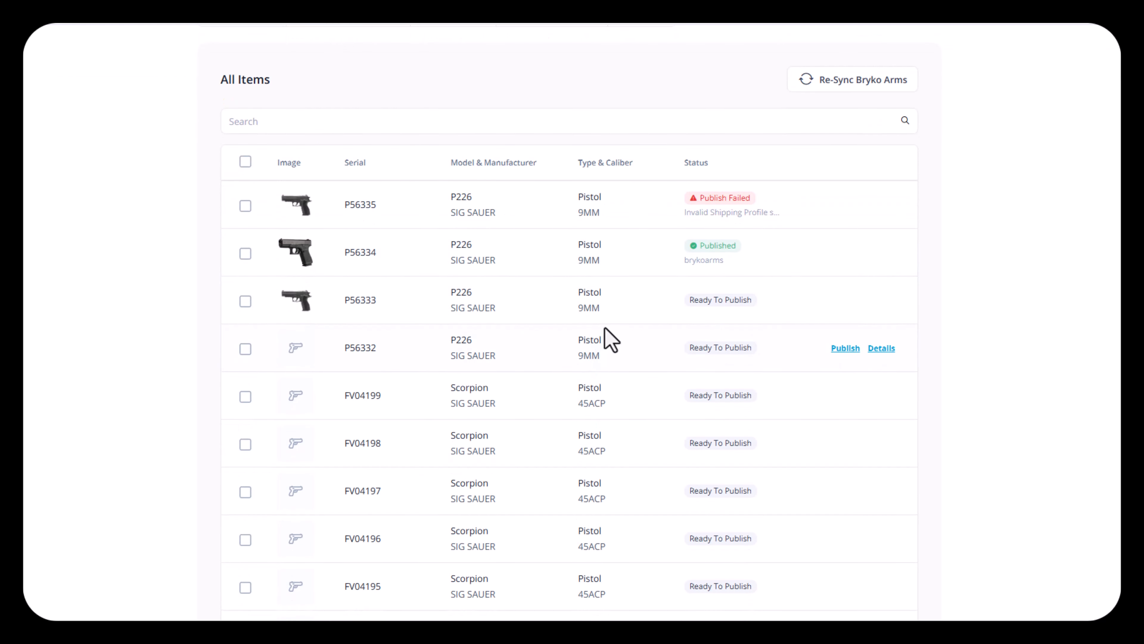
scroll(605, 329, "down", 4)
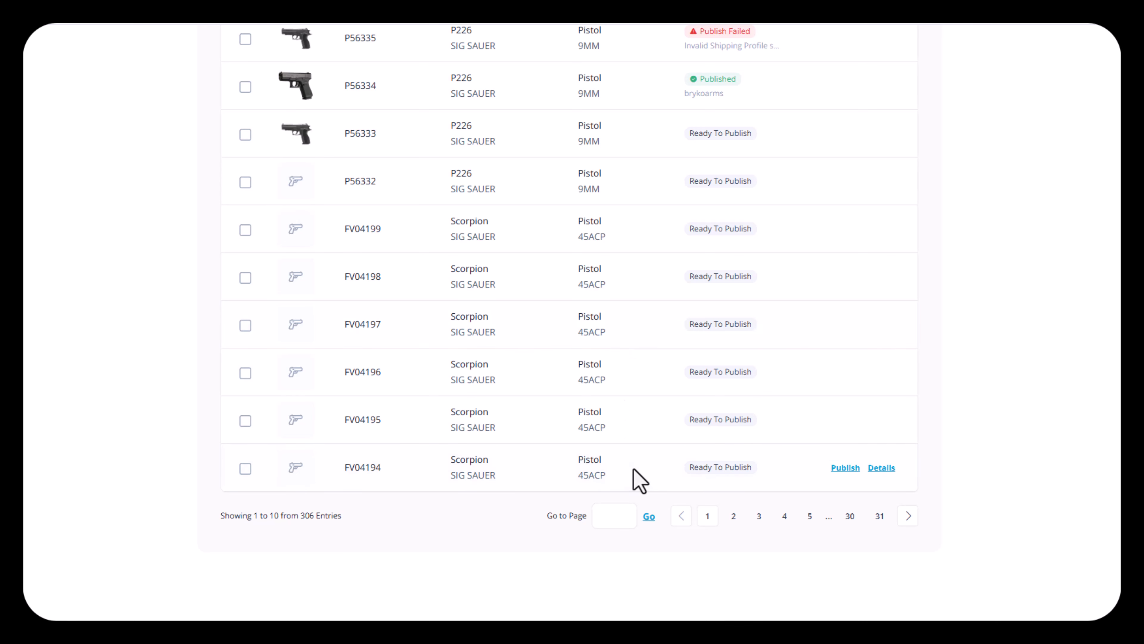
scroll(637, 479, "up", 3)
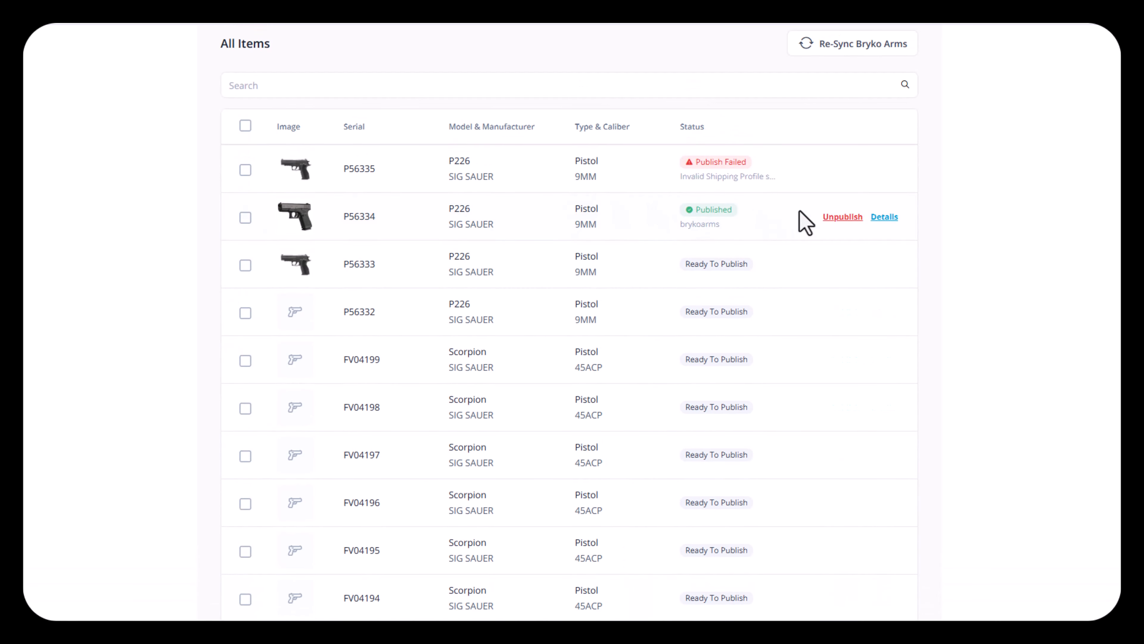
left_click(884, 217)
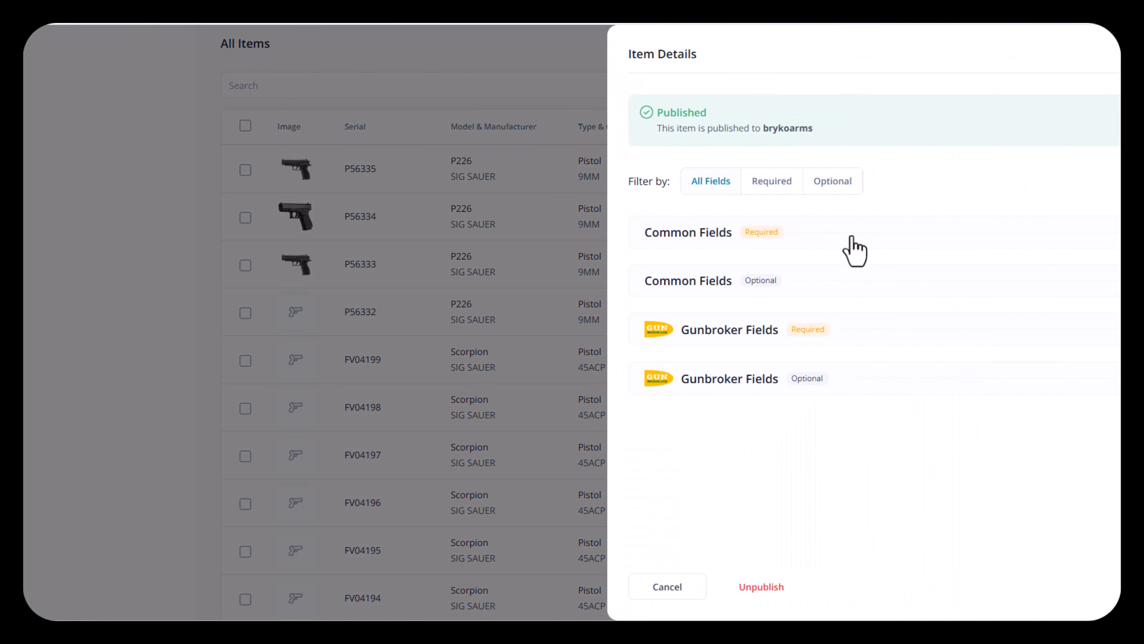
Review the required and optional common and GunBroker fields of the published SIG SAUER P226, and close its item details
left_click(851, 238)
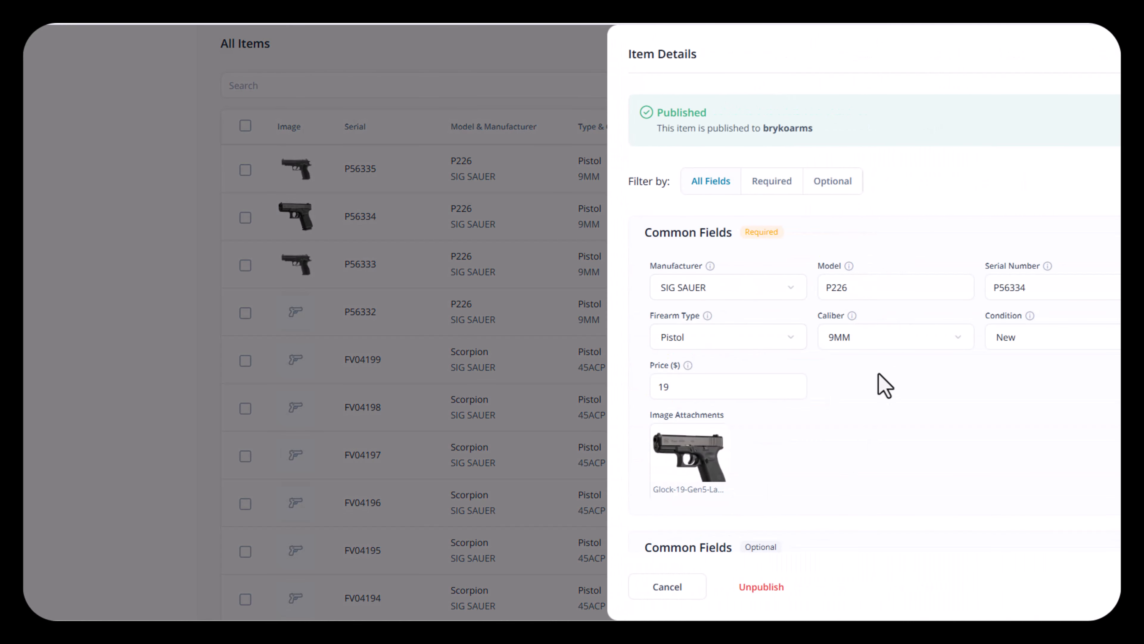
scroll(876, 383, "down", 3)
left_click(819, 426)
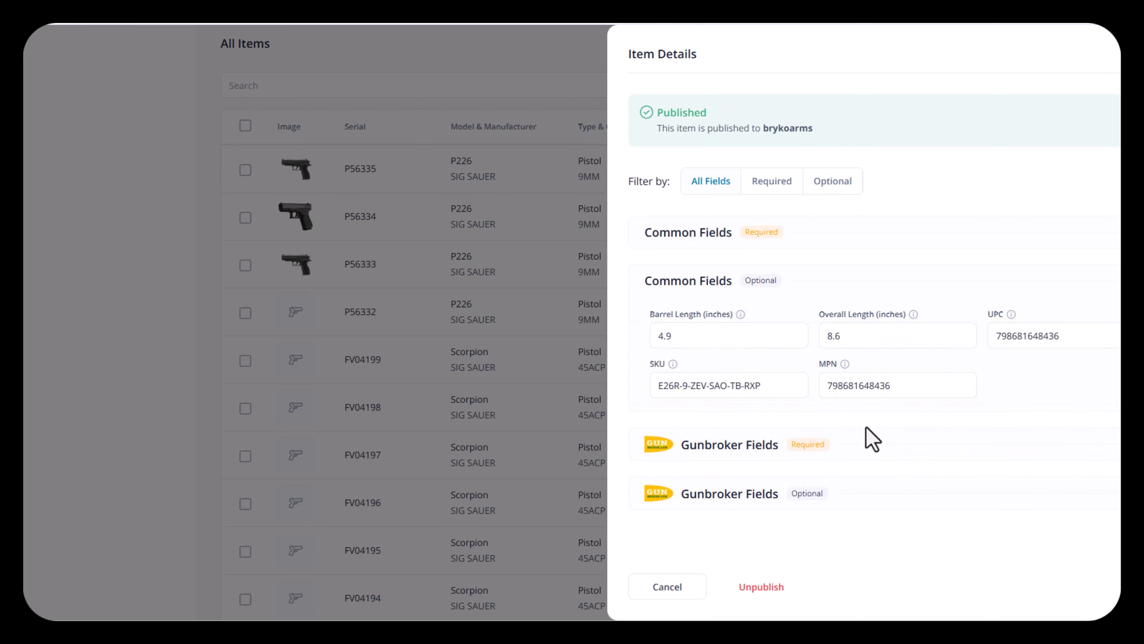
left_click(872, 440)
scroll(924, 293, "down", 5)
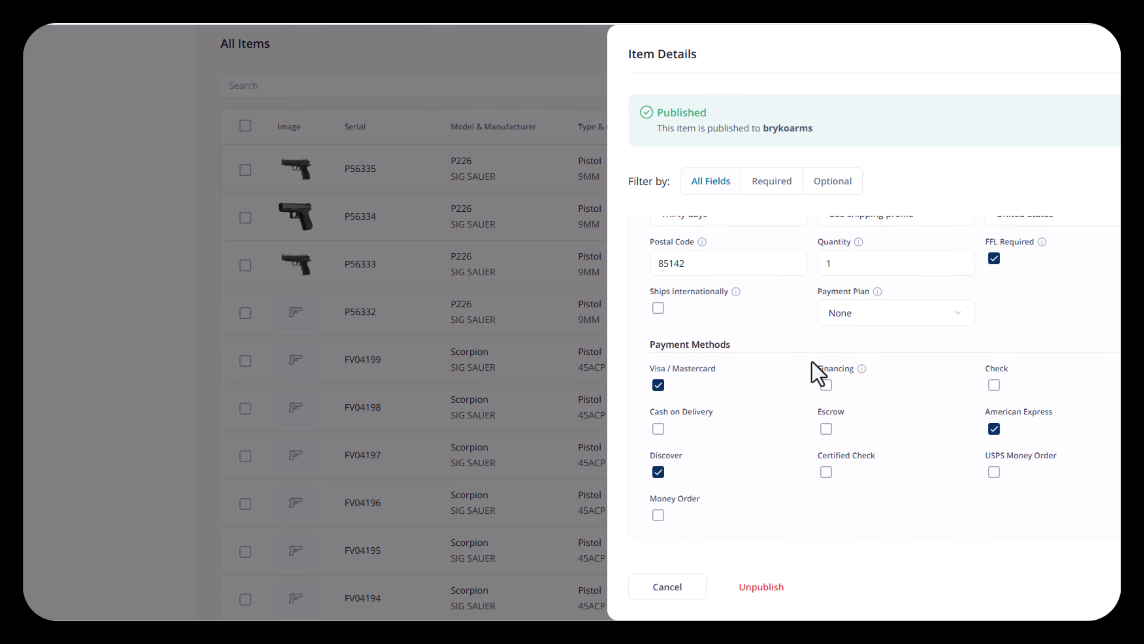
scroll(837, 365, "down", 2)
left_click(847, 518)
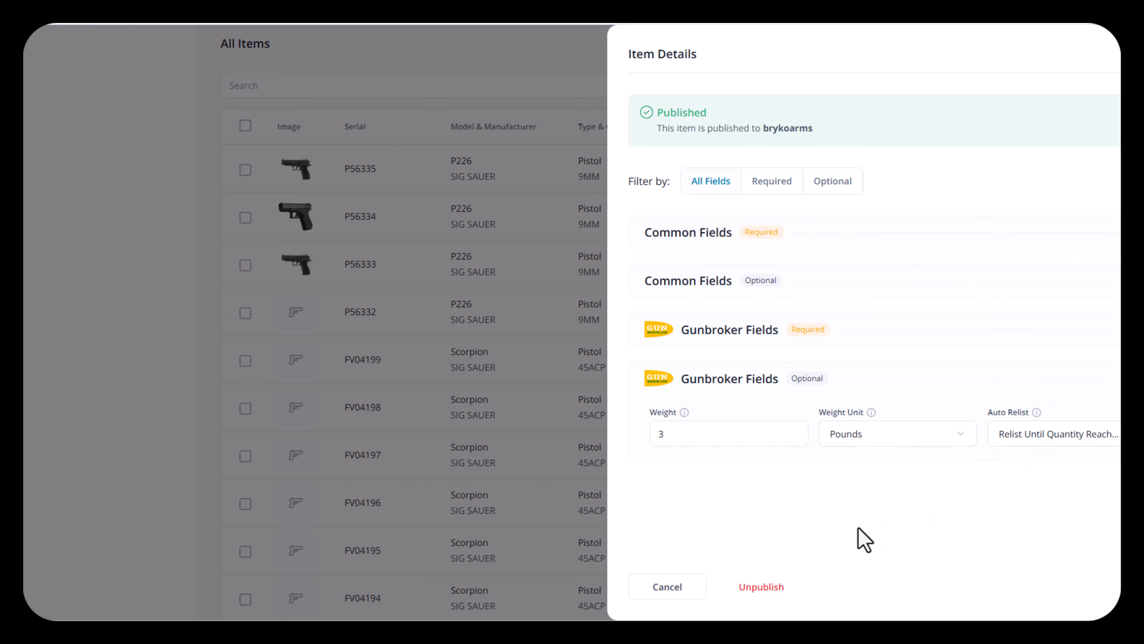
left_click(819, 379)
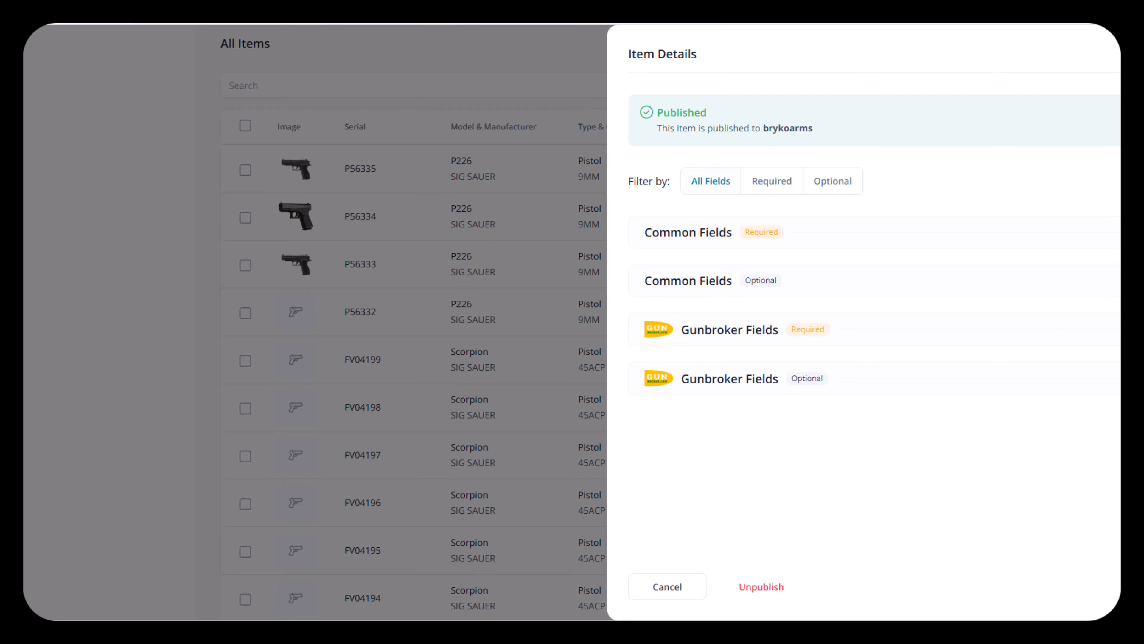
left_click(1135, 53)
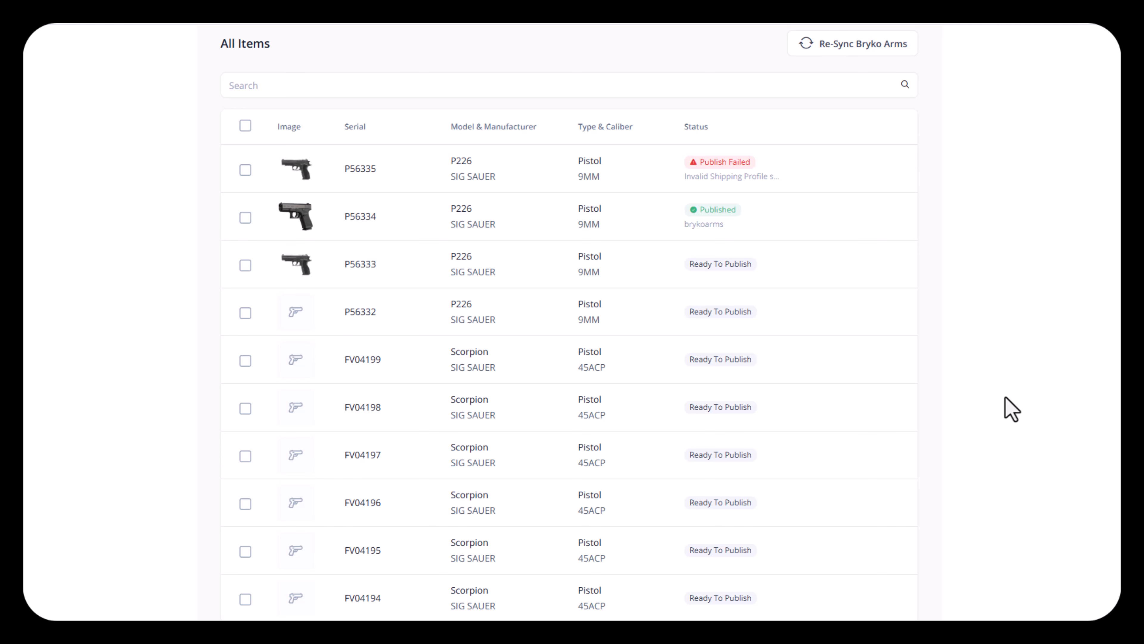
Open the item details of the SIG SAUER P226, serial P56333, and examine its GunBroker fields and required common fields
left_click(882, 265)
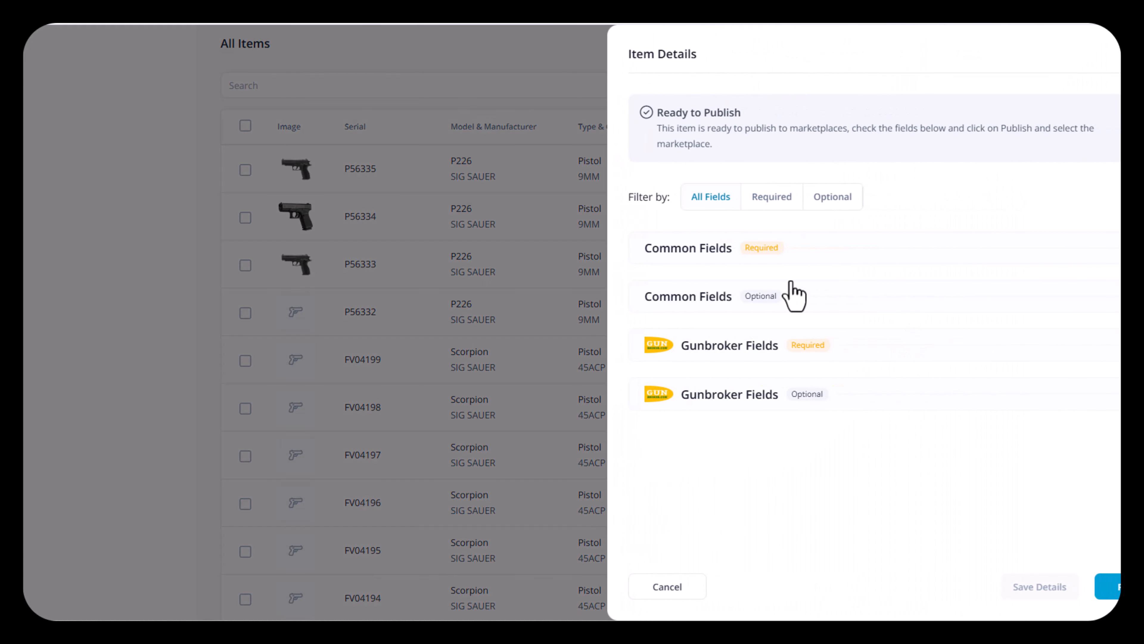
left_click(776, 403)
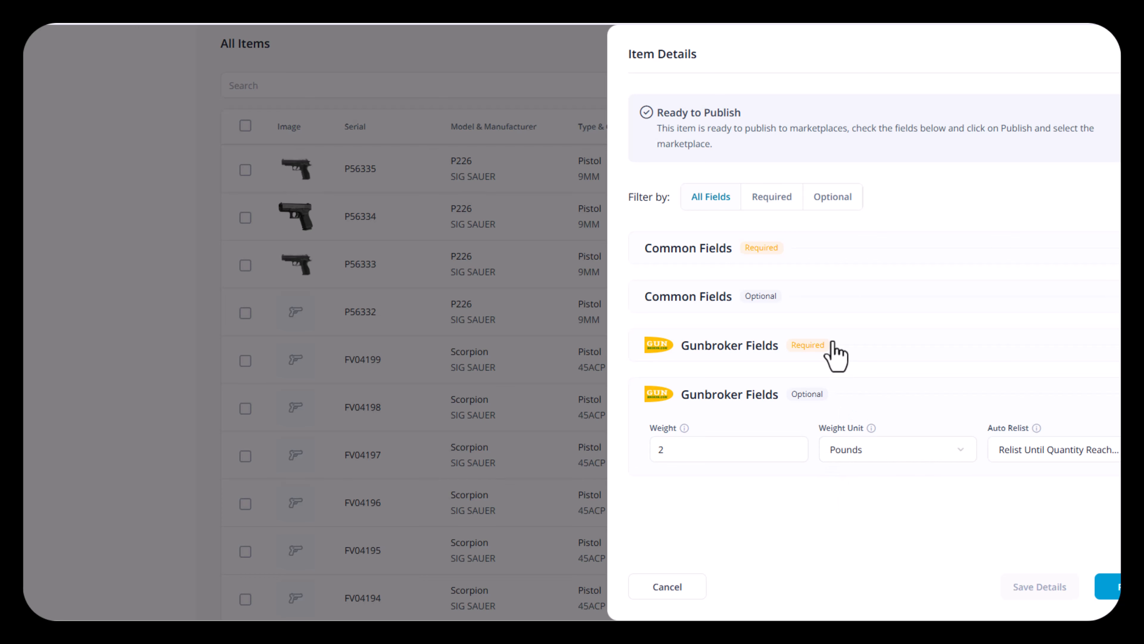
left_click(840, 356)
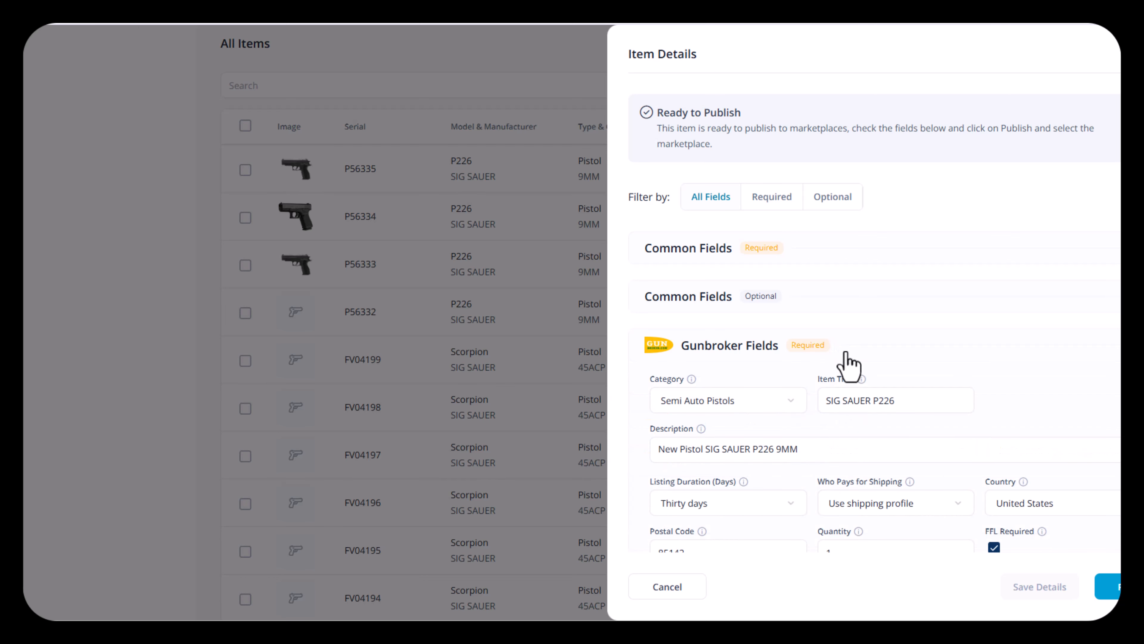
scroll(968, 361, "down", 2)
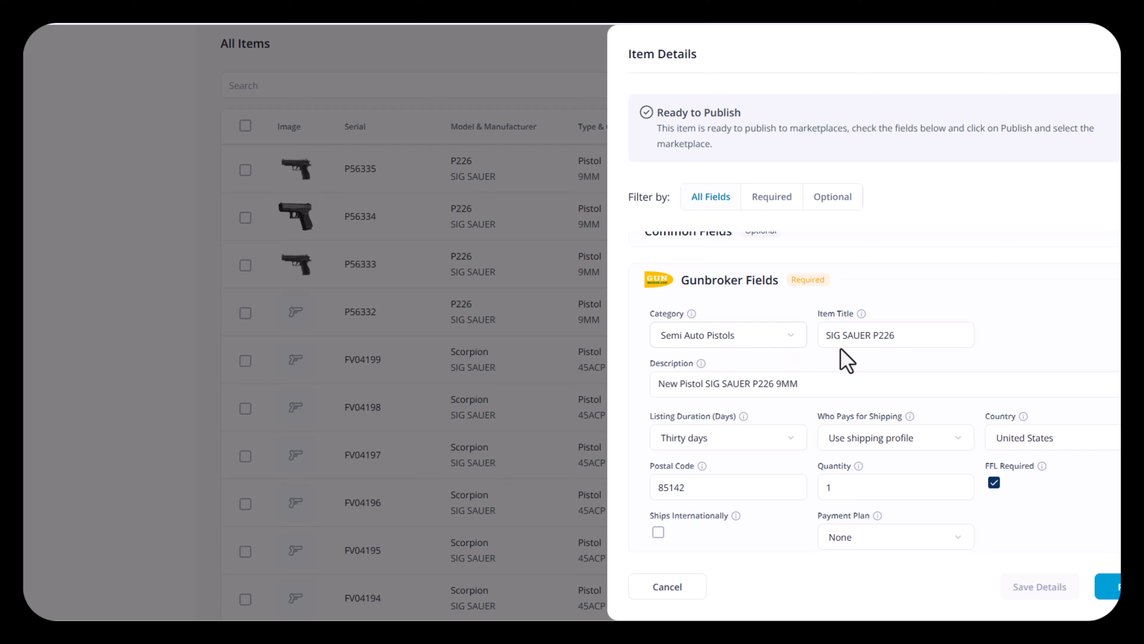
scroll(863, 428, "down", 2)
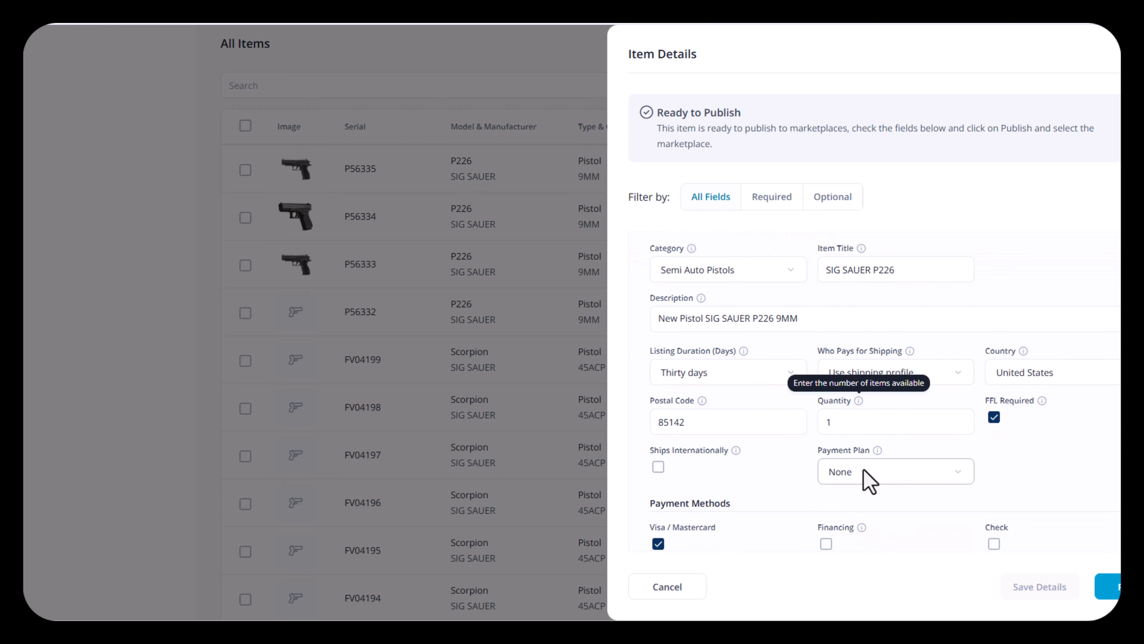
scroll(883, 450, "up", 4)
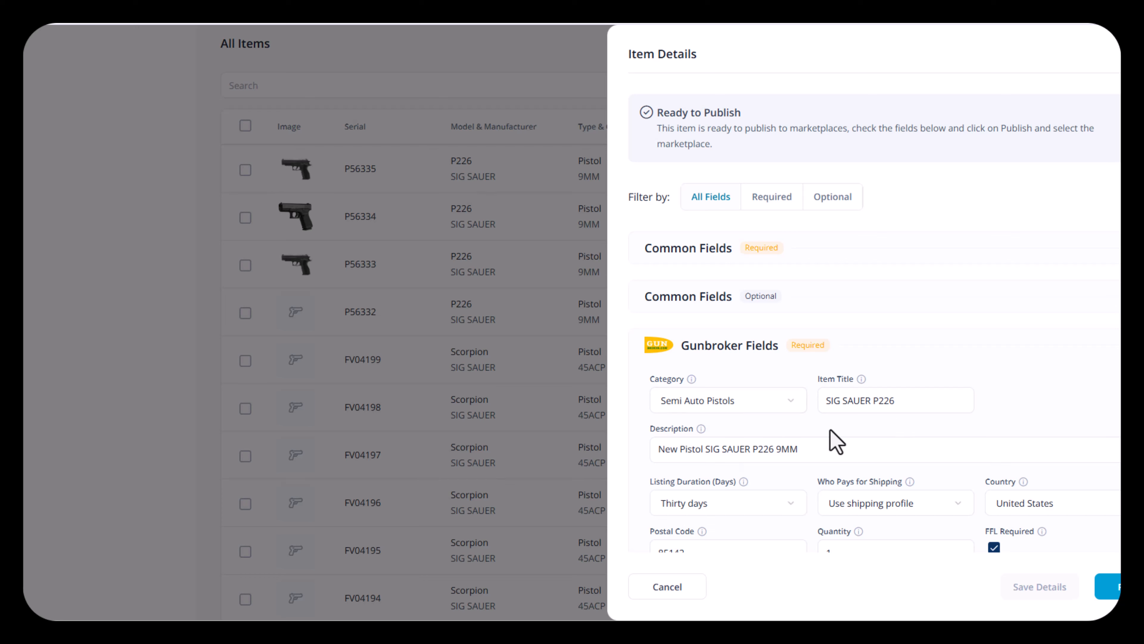
left_click(812, 254)
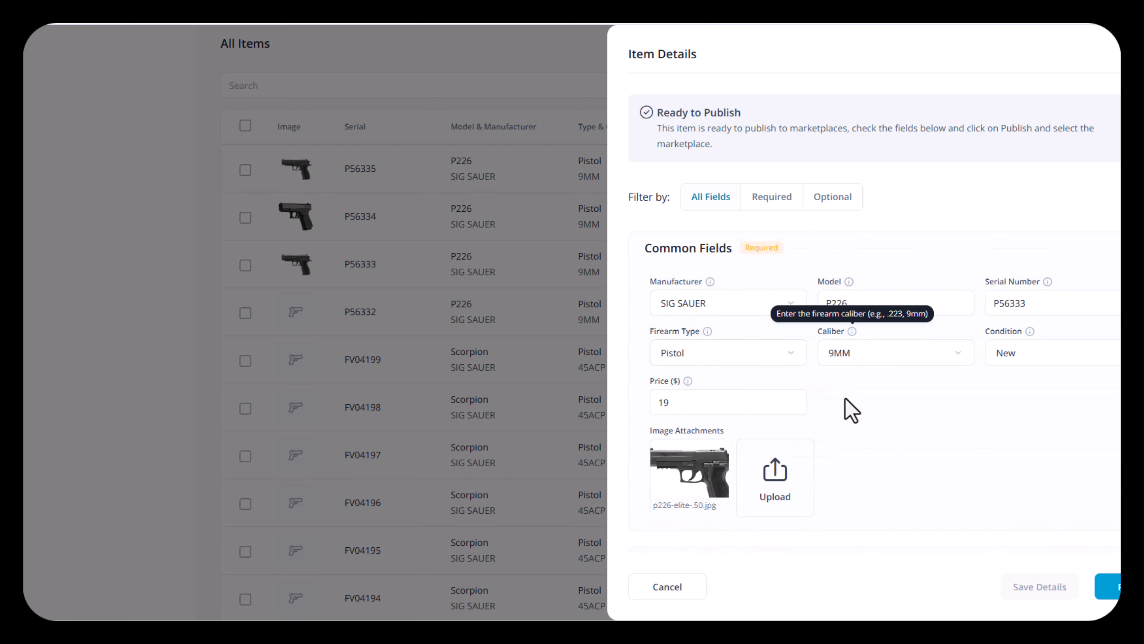
scroll(851, 410, "down", 2)
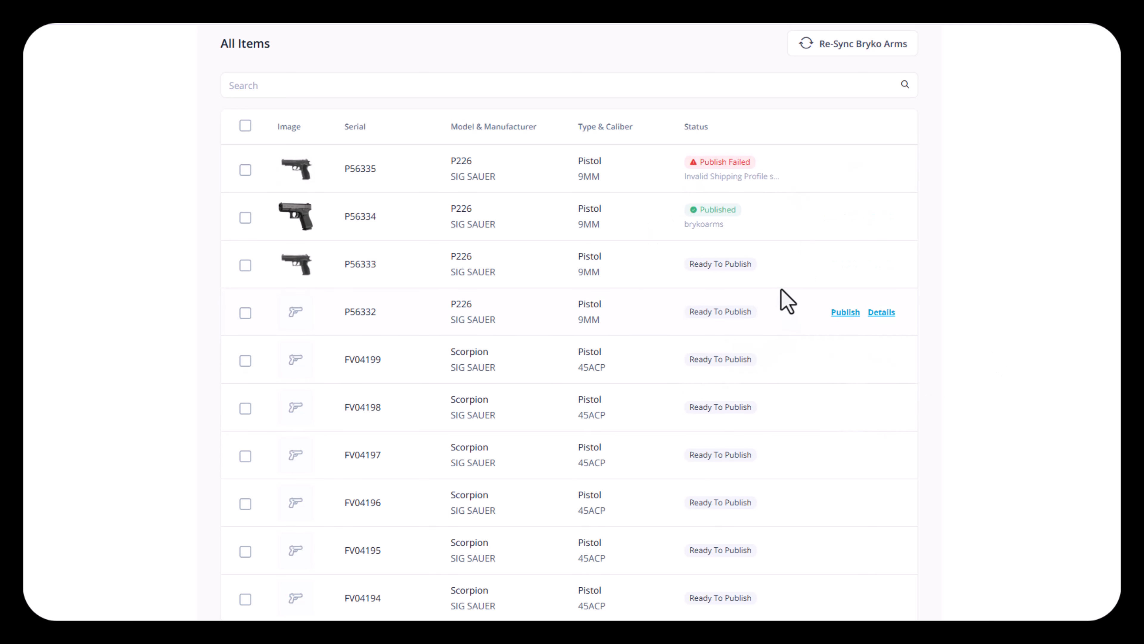
Select all firearms on the first page of the inventory list, and return to the dashboard's account settings
scroll(806, 306, "up", 3)
left_click(245, 292)
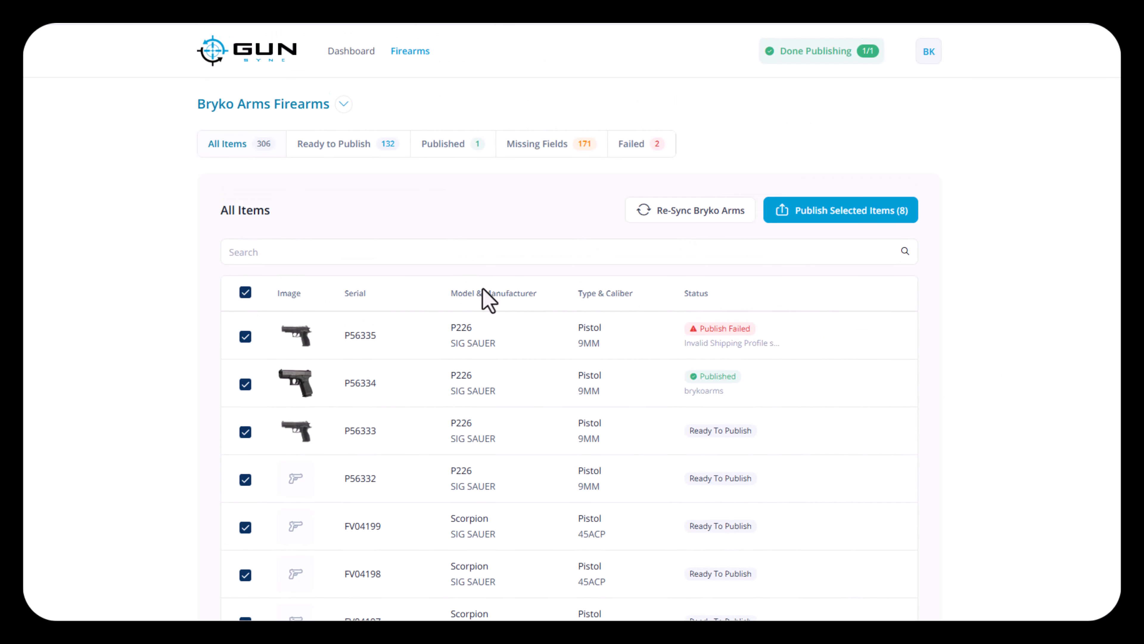
scroll(765, 270, "down", 5)
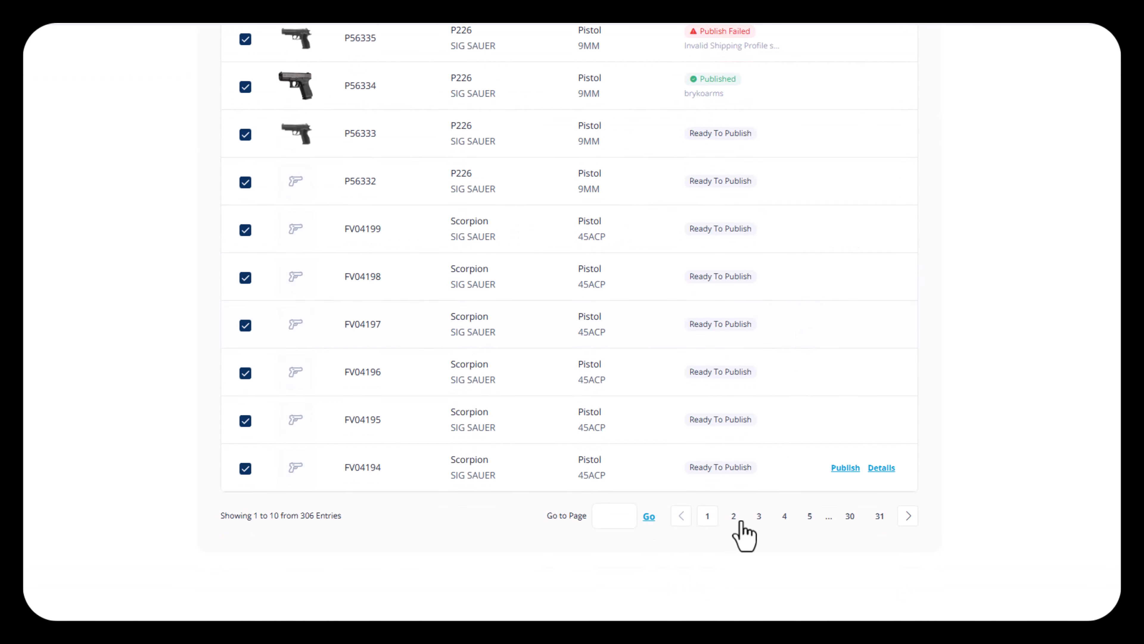
scroll(825, 401, "up", 5)
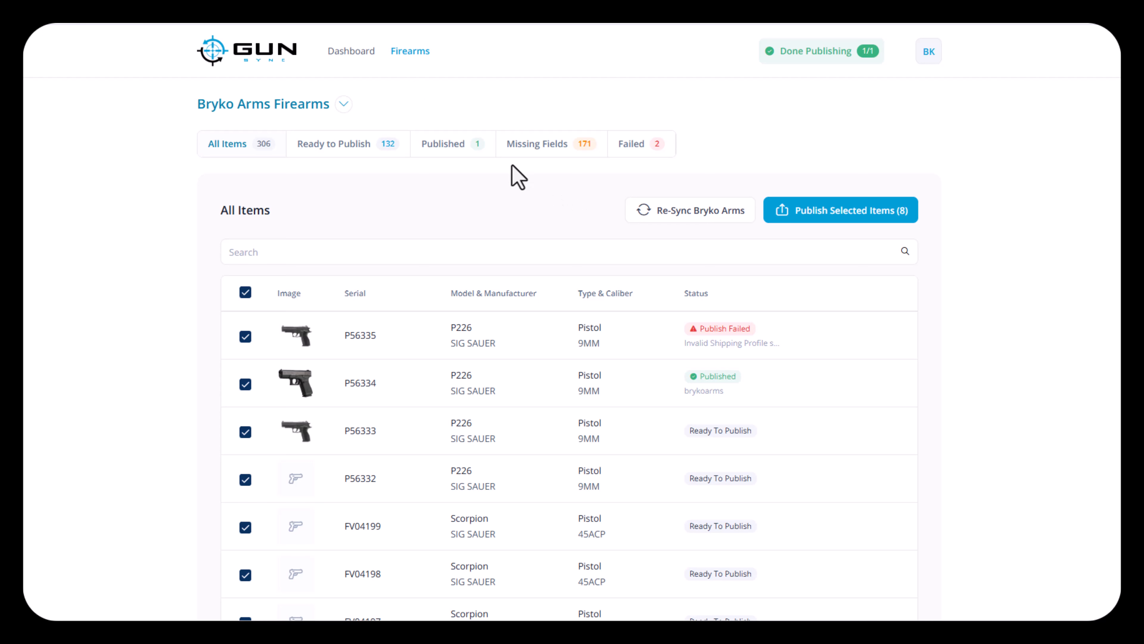
left_click(350, 52)
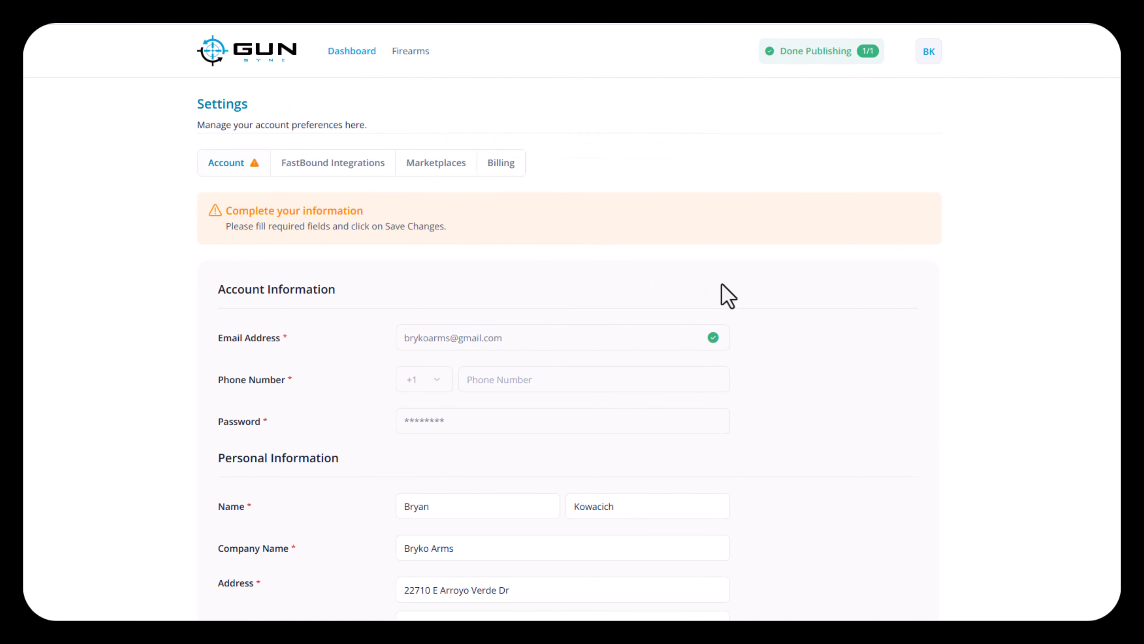